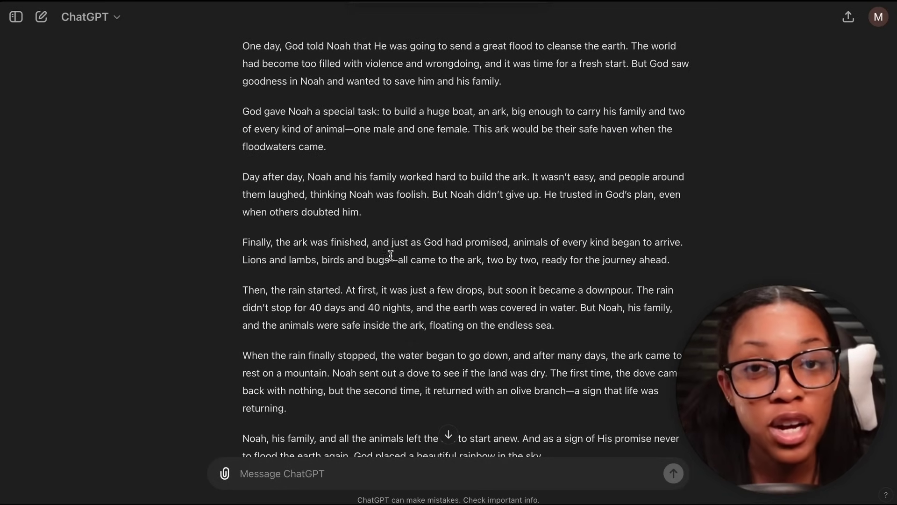
# Replace the ElevenLabs text-to-speech script with the ChatGPT story paragraphs from "Then, the rain started" through the rainbow in the sky
pyautogui.scroll(-3, 391, 260)
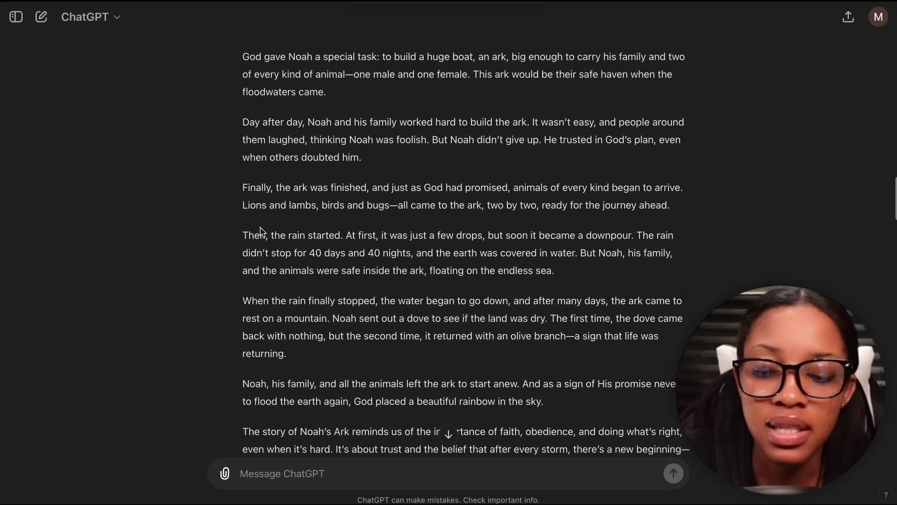
pyautogui.moveTo(244, 234); pyautogui.dragTo(540, 392)
pyautogui.hotkey('ctrl', 'c')
pyautogui.moveTo(584, 462); pyautogui.dragTo(621, 480)
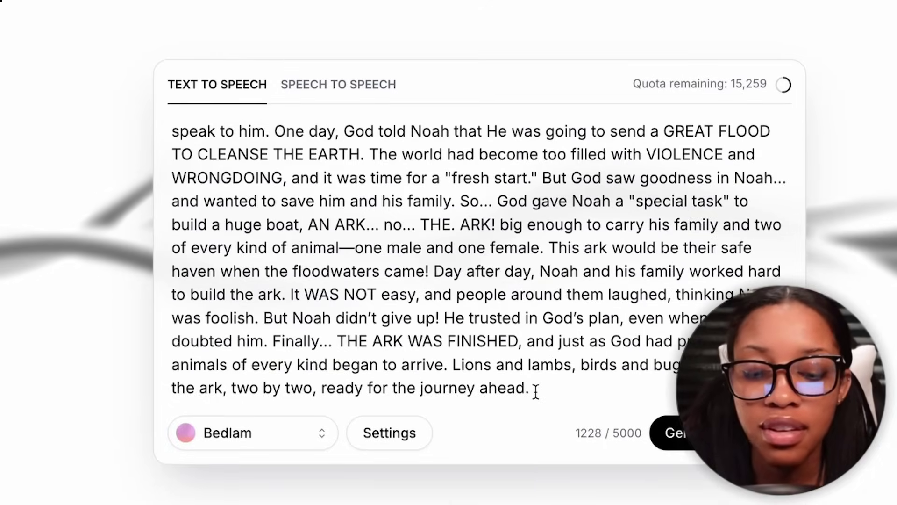
pyautogui.moveTo(535, 389); pyautogui.dragTo(141, 83)
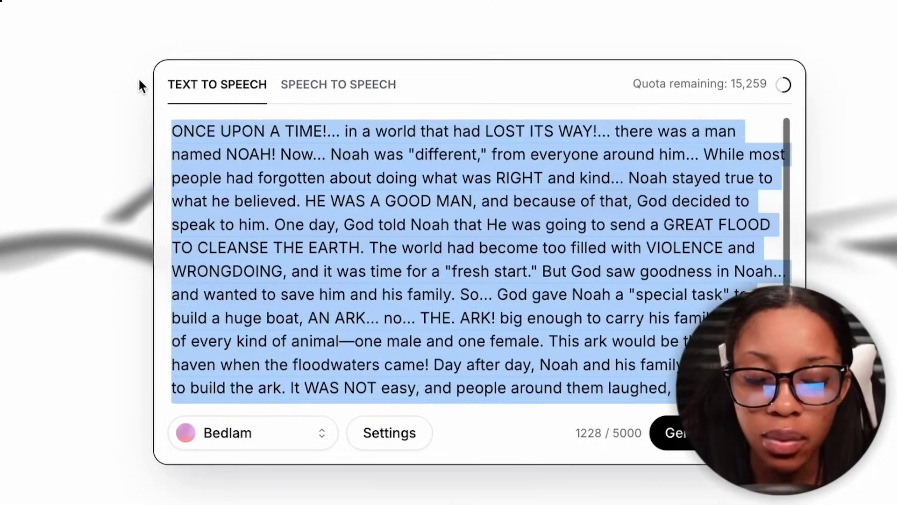
pyautogui.press('BackSpace')
pyautogui.hotkey('ctrl', 'v')
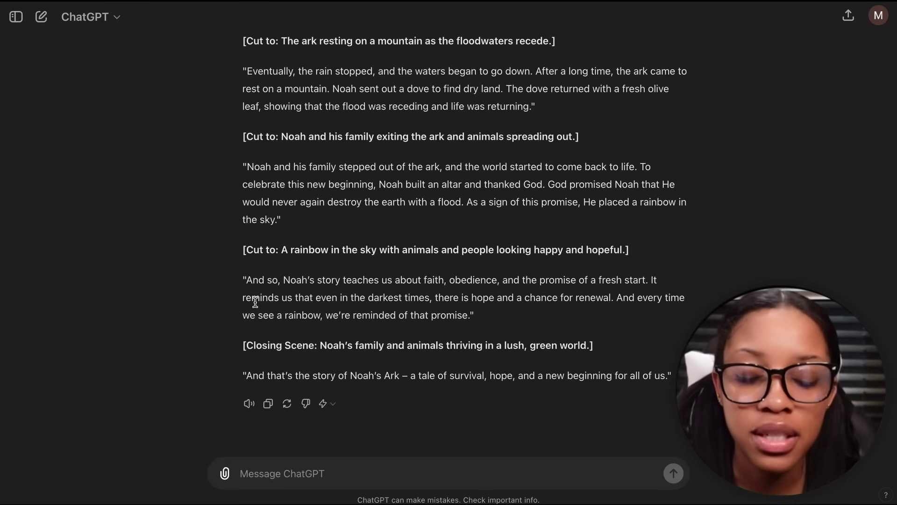
# Brief ChatGPT as a prompt producer generating consecutive scene visuals from pasted paragraphs, and send it the "Once upon a time" paragraph
pyautogui.write('imagine you are a prompt producer, i will paste one paragraph at a time for my script and you need to create the visuals for it. generate prompts for each scene which will include the visuals that match the storyline in consecutive order')
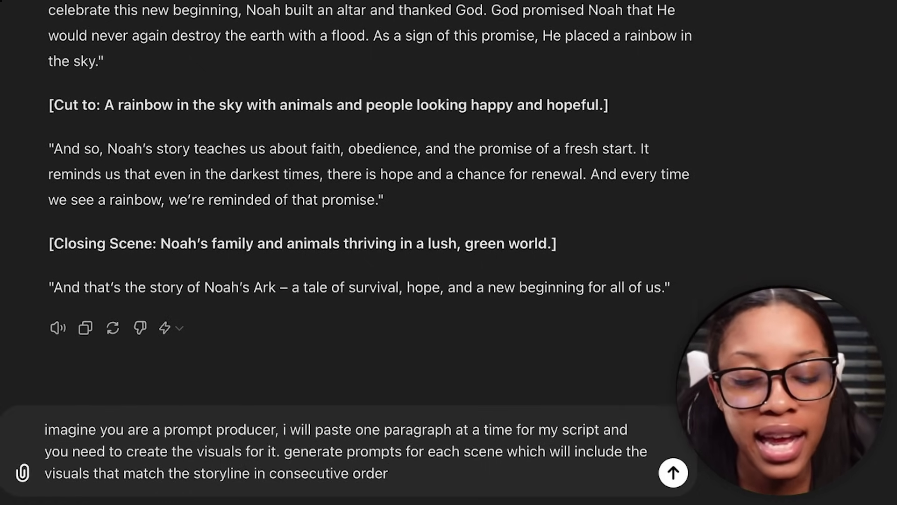
pyautogui.press('Return')
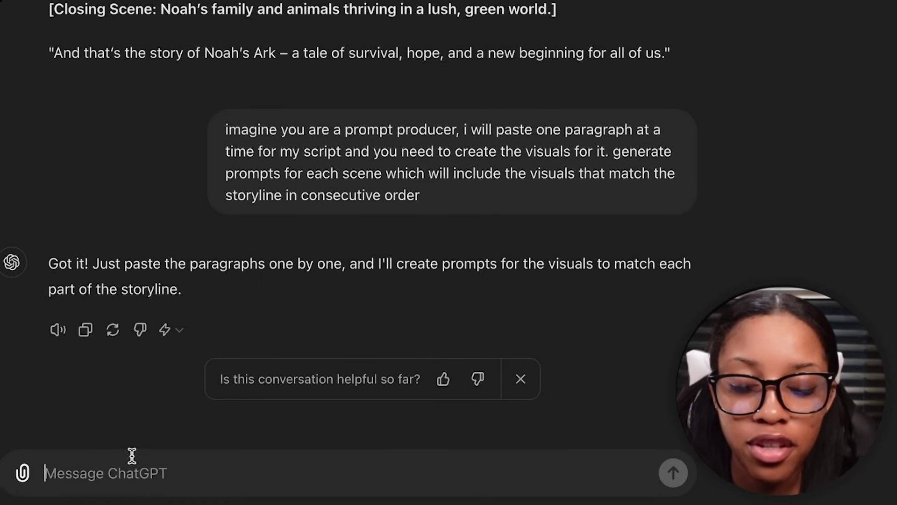
pyautogui.write('Once upon a time, in a world that had lost its way, there was a man named Noah. Now, Noah was different from everyone around him. While most people had forgotten about doing what was right and kind, Noah stayed true to what he believed. He was a good man, and because of that, God decided to speak to him.')
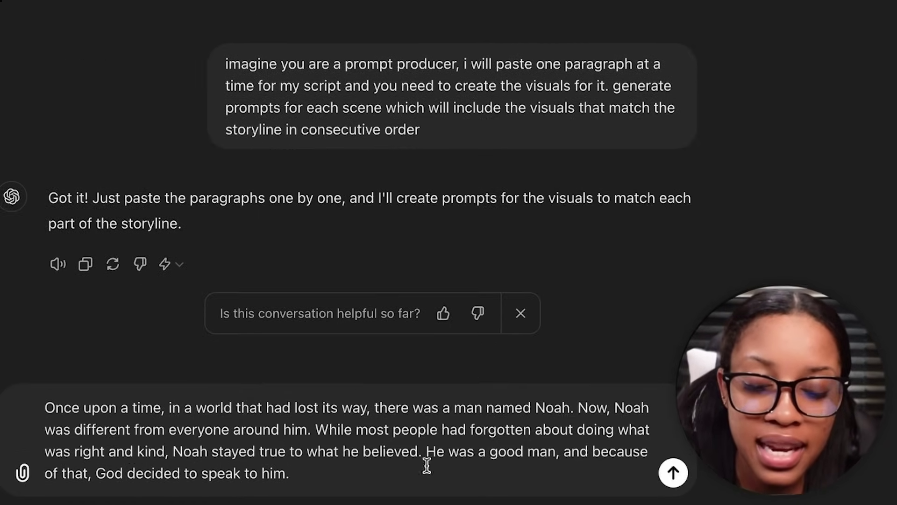
pyautogui.press('Return')
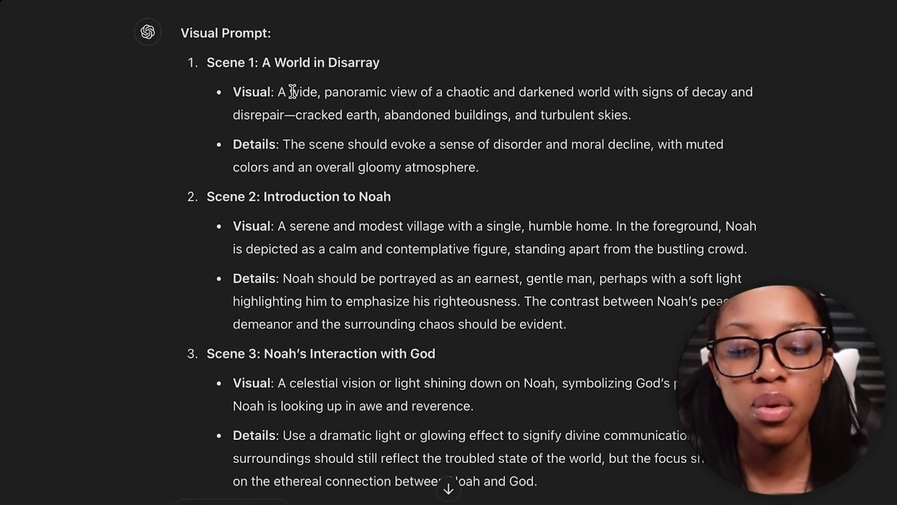
# Copy the Scene 1 visual description of the chaotic, darkened world into the Leonardo.Ai image prompt
pyautogui.moveTo(279, 92); pyautogui.dragTo(642, 122)
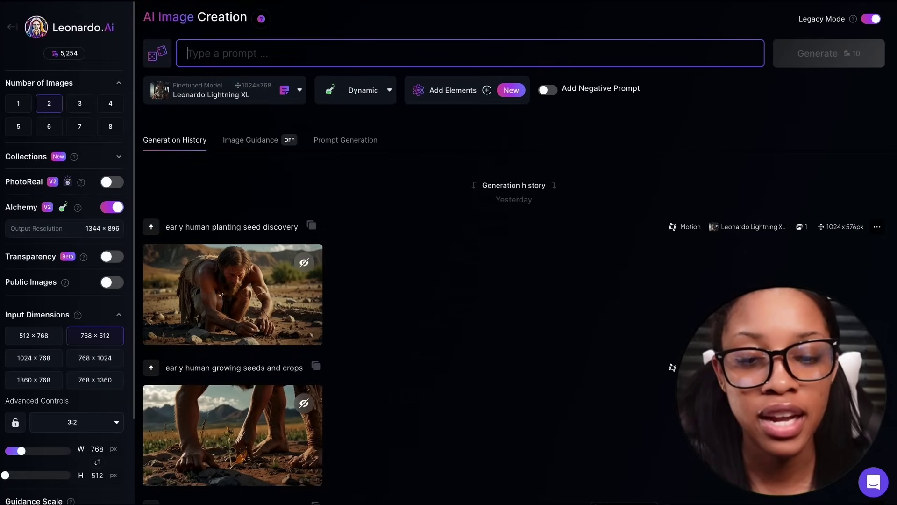
pyautogui.write('A wide, panoramic view of a chaotic and darkened world with signs of decay and disrepair—cracked earth, abandoned buildings, and turbulent skies.')
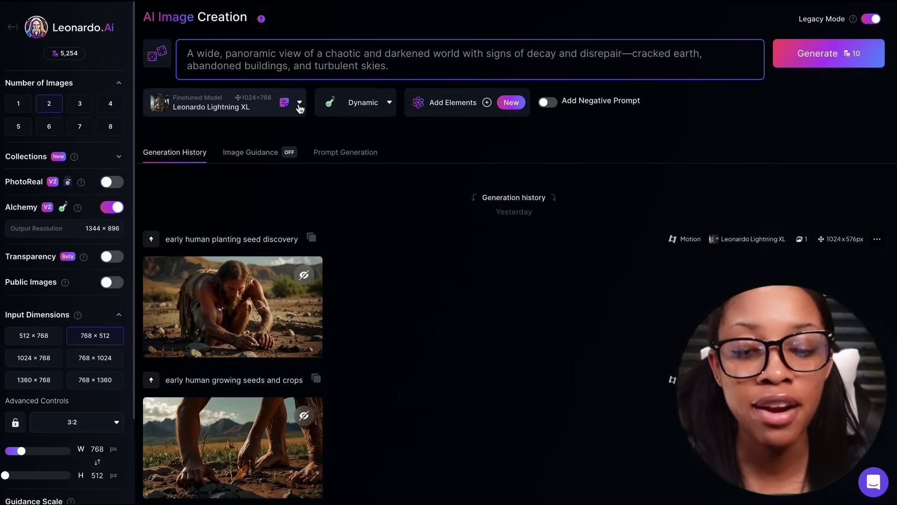
# Set the finetuned model to 3D Animation Style and the image aspect ratio to 16:9
pyautogui.click(300, 103)
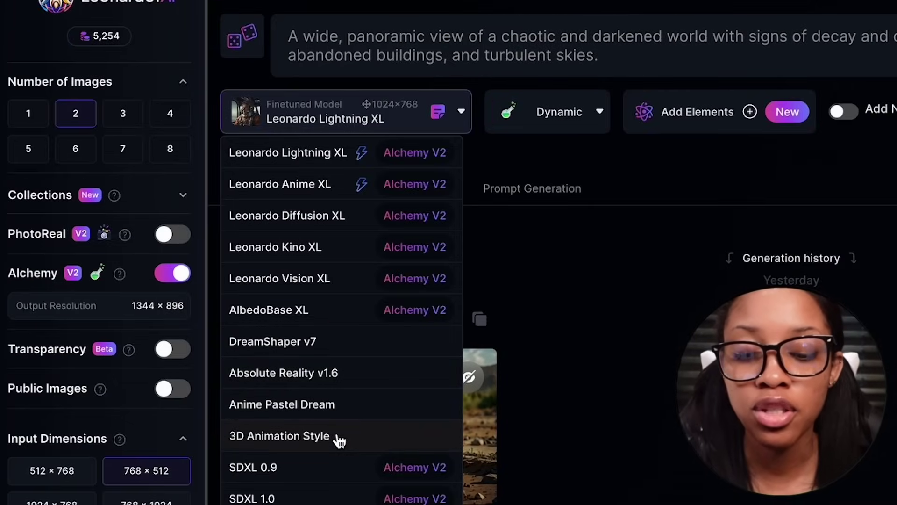
pyautogui.click(337, 437)
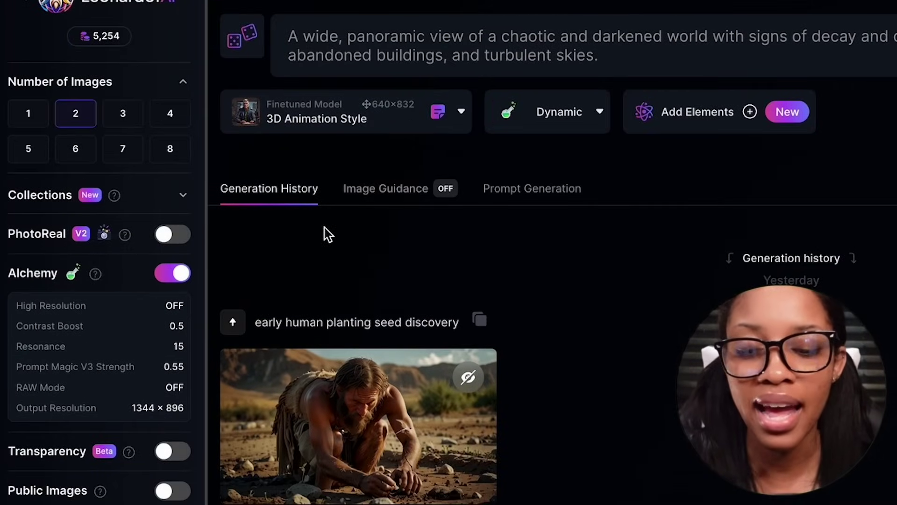
pyautogui.scroll(-6, 117, 315)
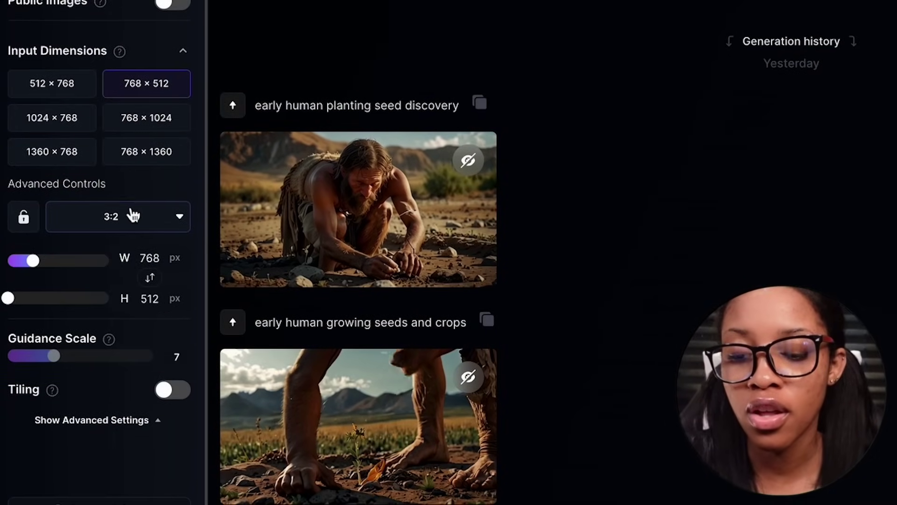
pyautogui.click(138, 216)
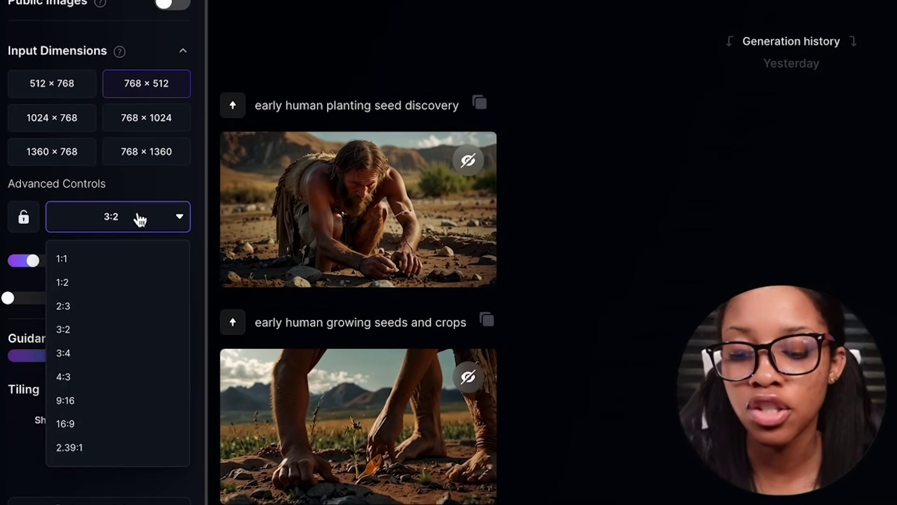
pyautogui.click(140, 423)
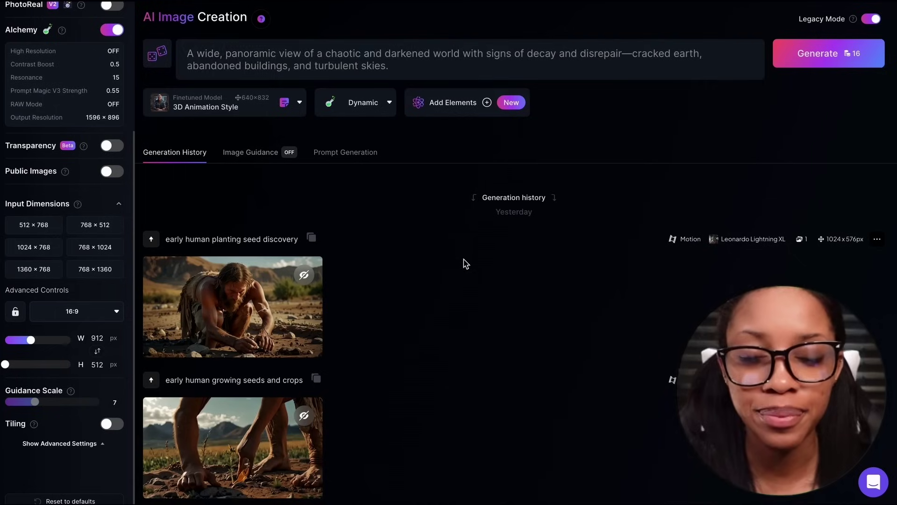
# Generate images with the prompt prefixed by "5,000 years ago, in the ancient Near East region of Mesopotamia", and view both results enlarged
pyautogui.click(684, 71)
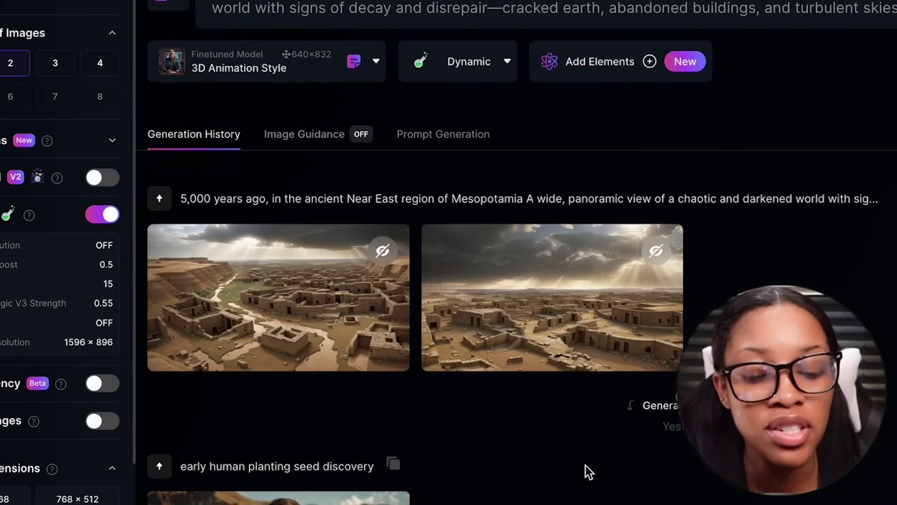
pyautogui.click(277, 284)
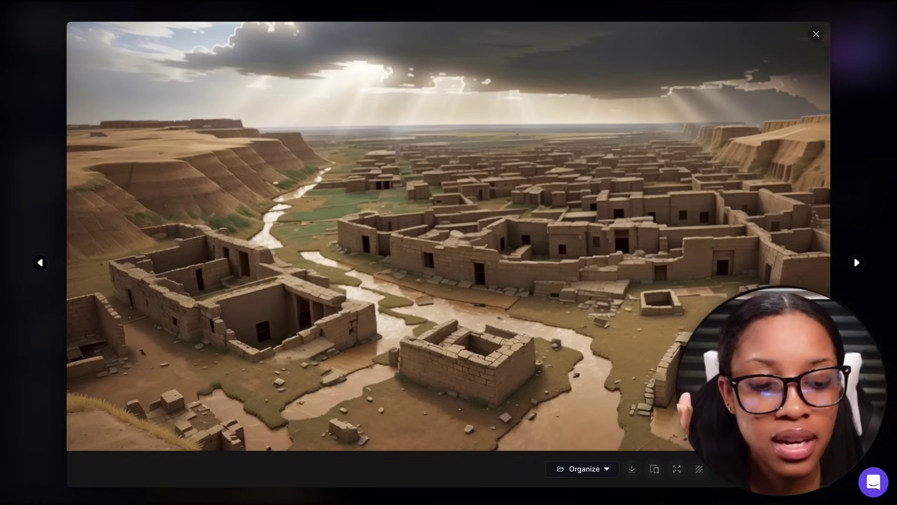
pyautogui.click(857, 262)
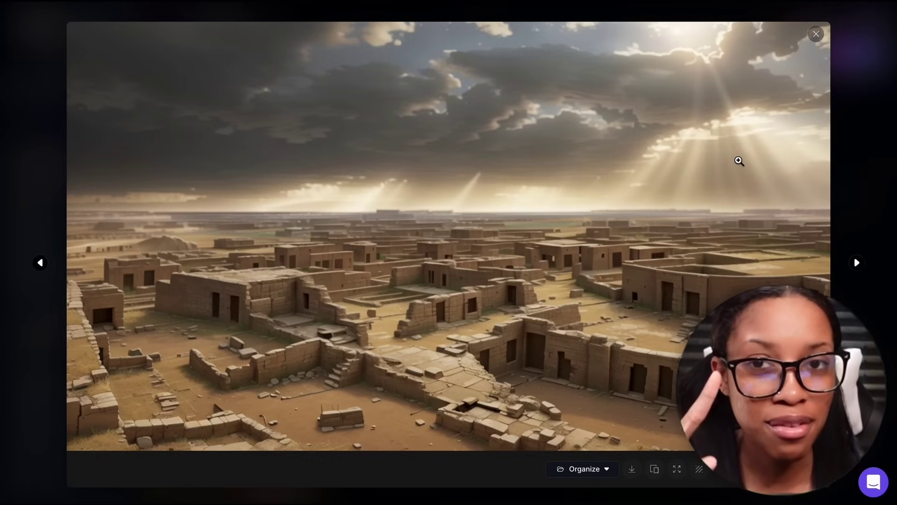
pyautogui.click(847, 88)
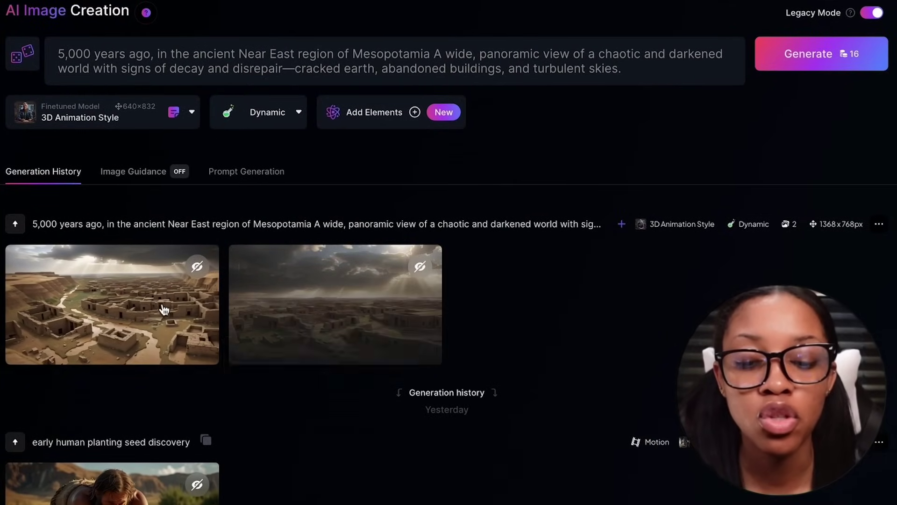
# Generate a Motion video from the second Mesopotamia image with Motion Strength set to 4
pyautogui.moveTo(373, 309)
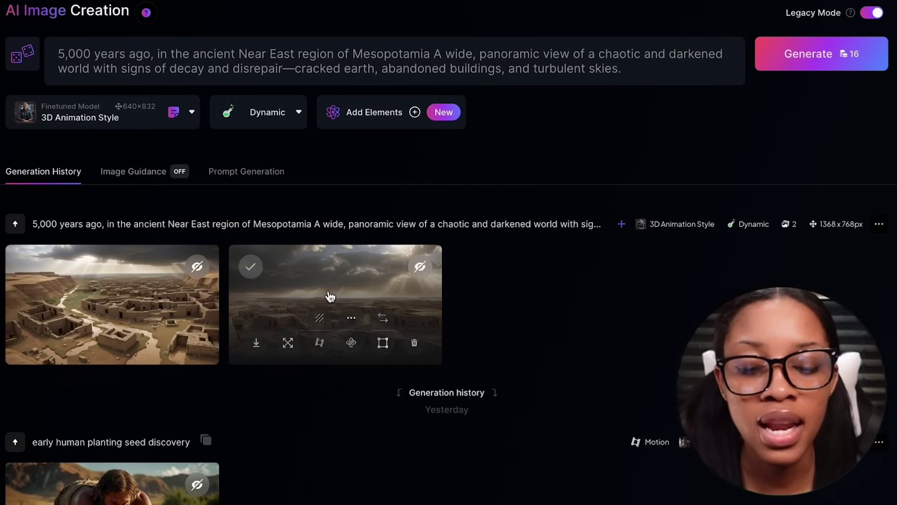
pyautogui.click(321, 344)
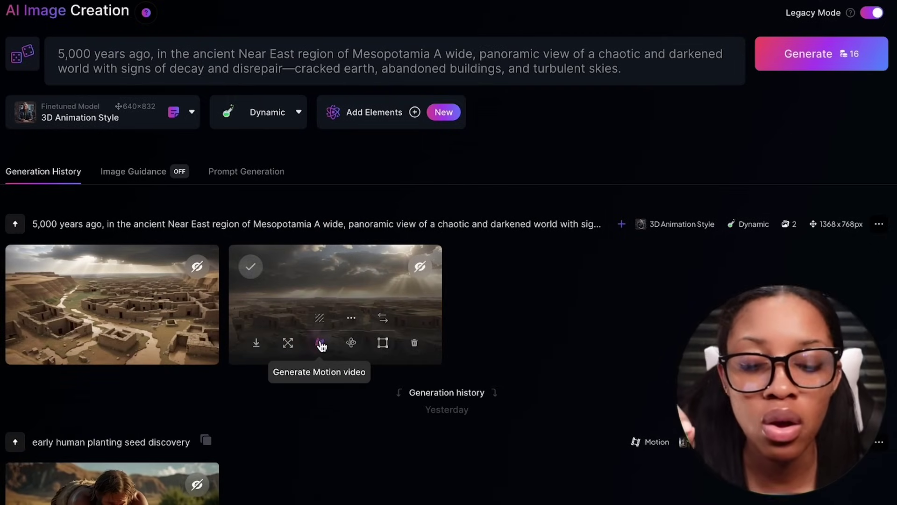
pyautogui.click(408, 384)
pyautogui.moveTo(409, 384); pyautogui.dragTo(479, 395)
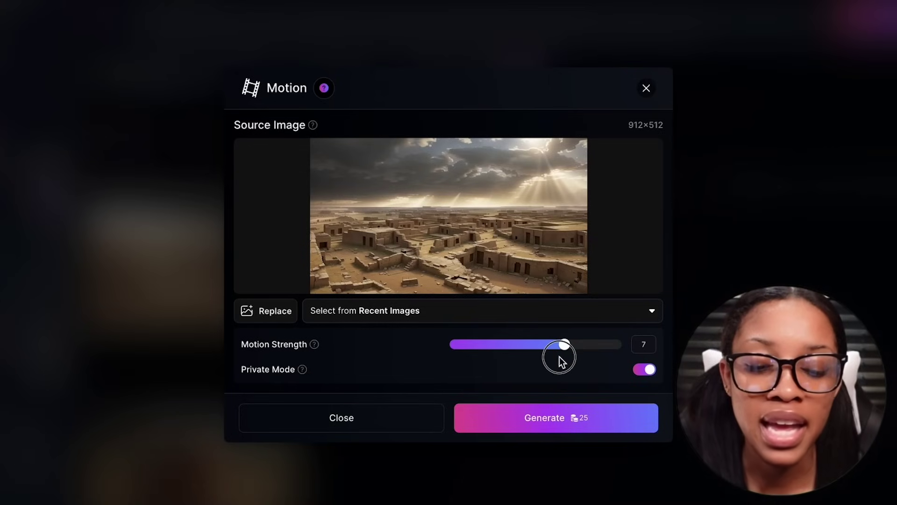
pyautogui.moveTo(556, 358); pyautogui.dragTo(512, 351)
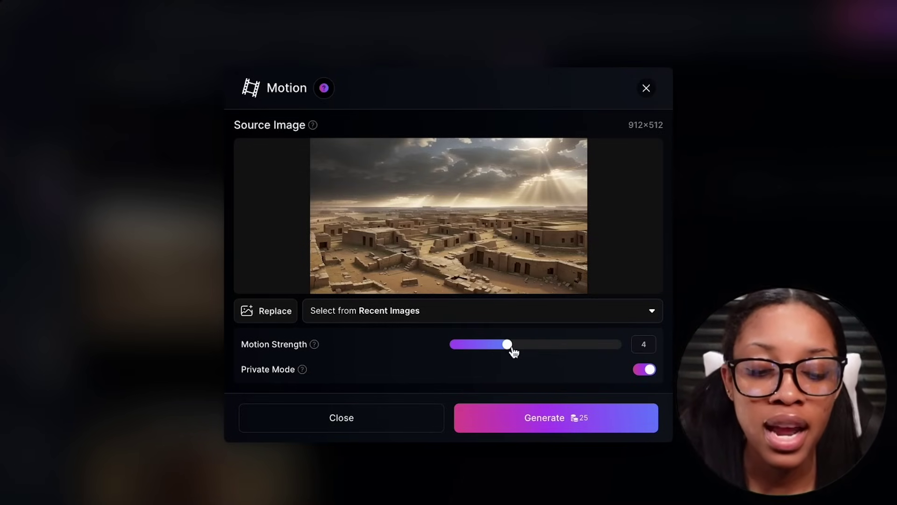
pyautogui.click(531, 430)
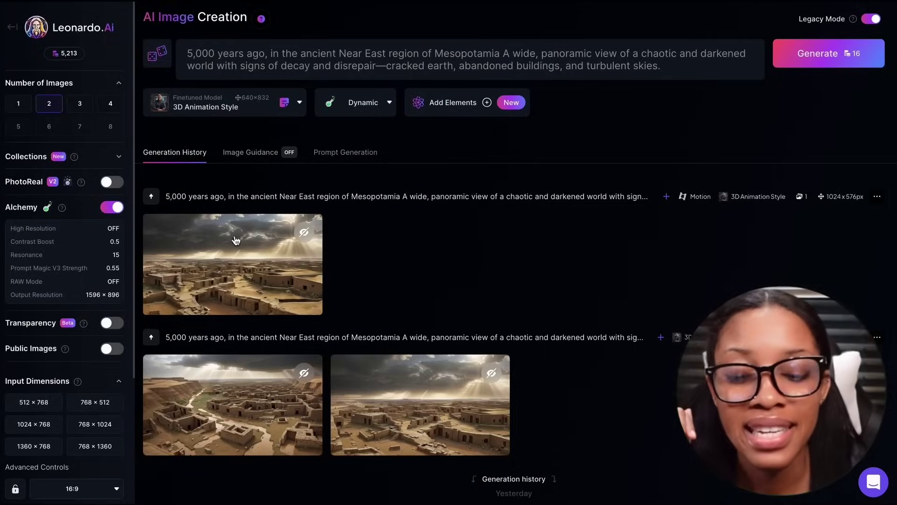
# Play the generated Mesopotamia motion video enlarged and close the preview
pyautogui.click(221, 259)
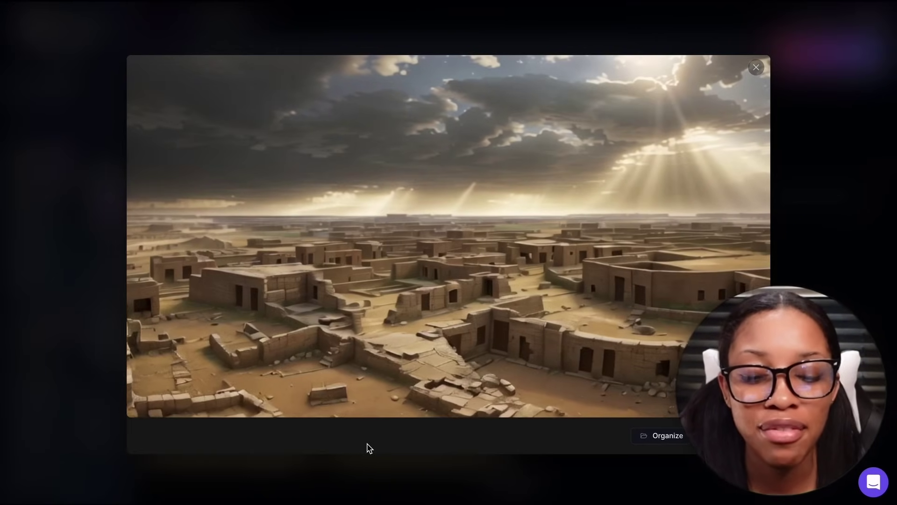
pyautogui.moveTo(336, 397)
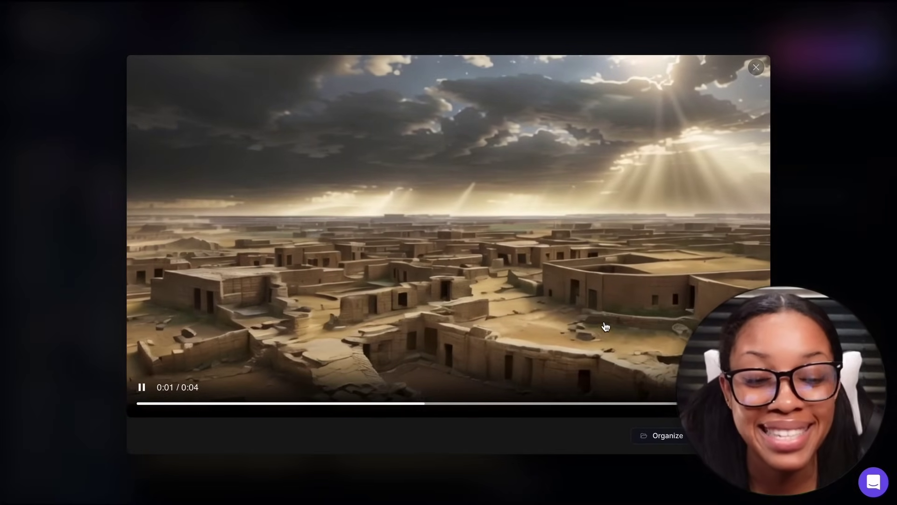
pyautogui.click(775, 200)
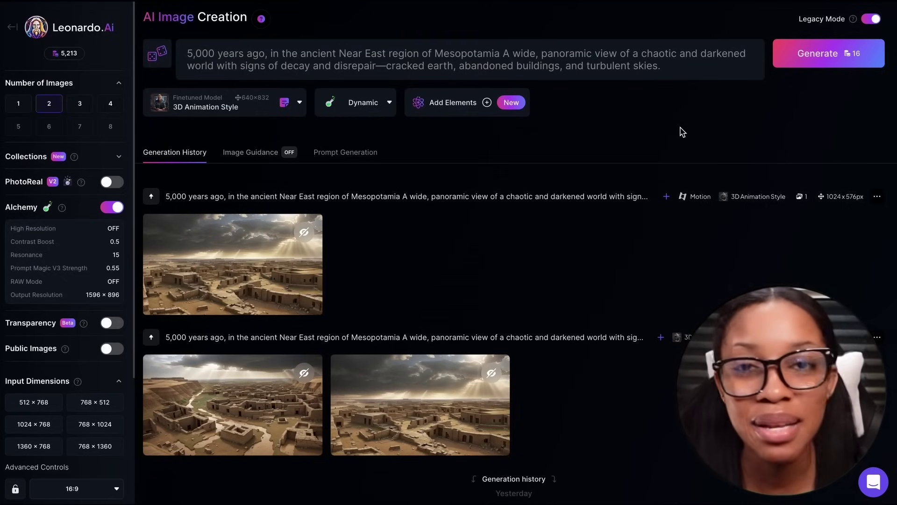
# Replace the prompt text from "panoramic view" onward with ChatGPT's Scene 2 visual description of Noah in the modest village
pyautogui.click(477, 79)
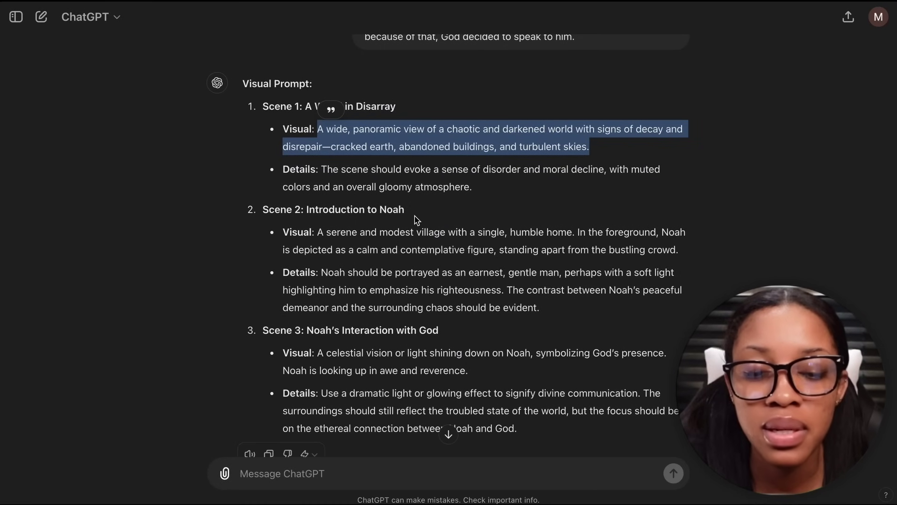
pyautogui.click(374, 234)
pyautogui.moveTo(316, 232); pyautogui.dragTo(760, 260)
pyautogui.hotkey('ctrl', 'c')
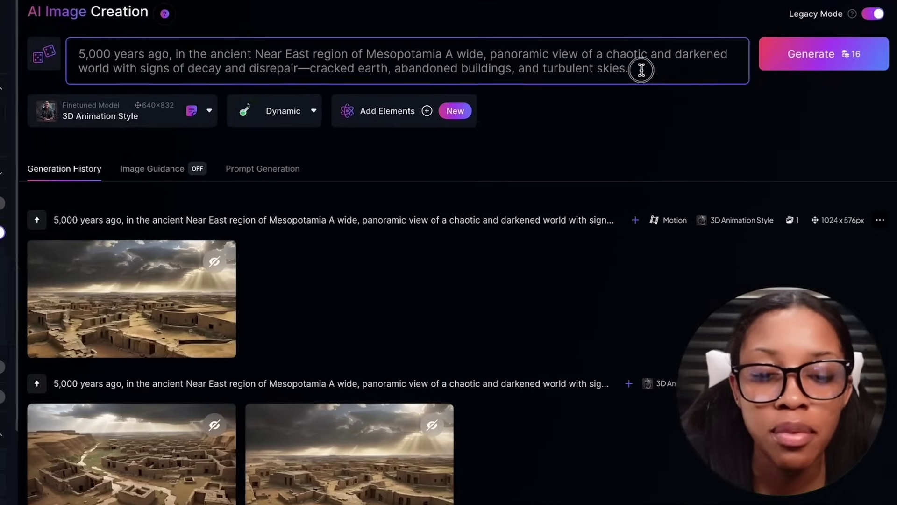
pyautogui.moveTo(611, 70); pyautogui.dragTo(461, 55)
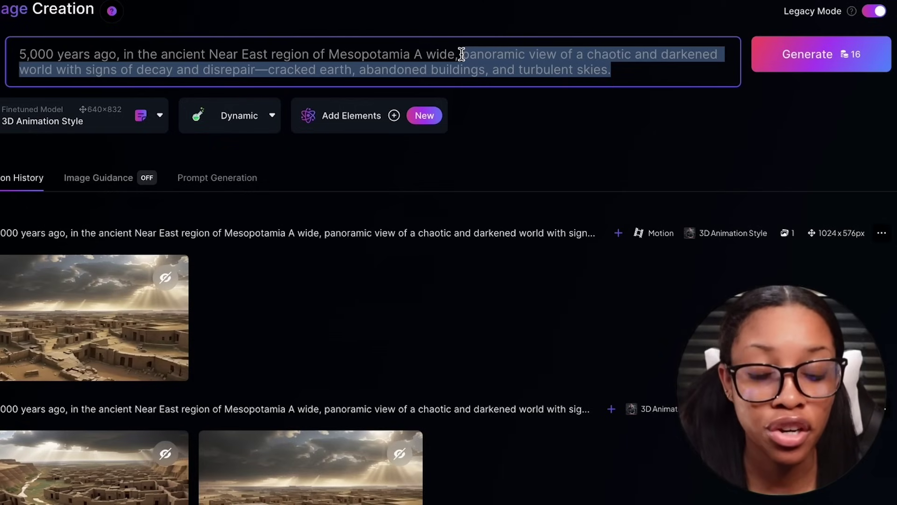
pyautogui.press('BackSpace')
pyautogui.hotkey('ctrl', 'v')
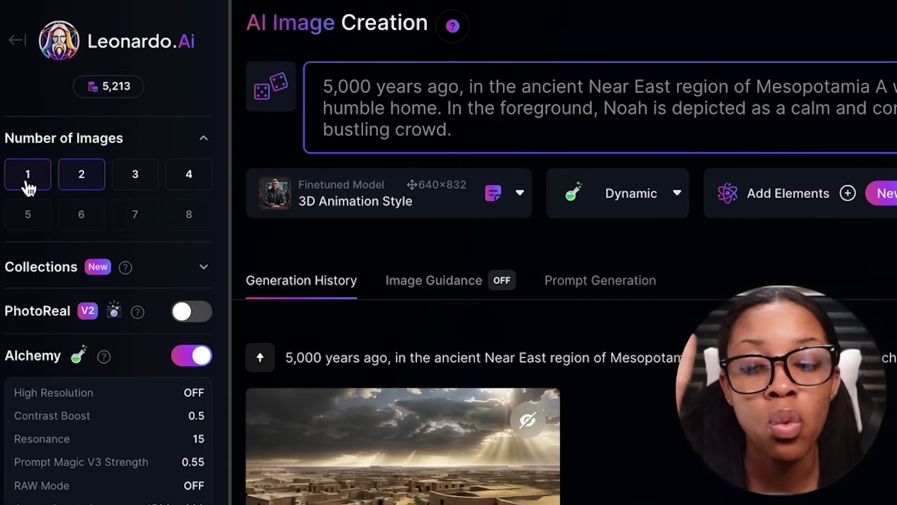
# Set the number of images to 1 and add "from the bible" after "Noah" in the prompt
pyautogui.click(27, 185)
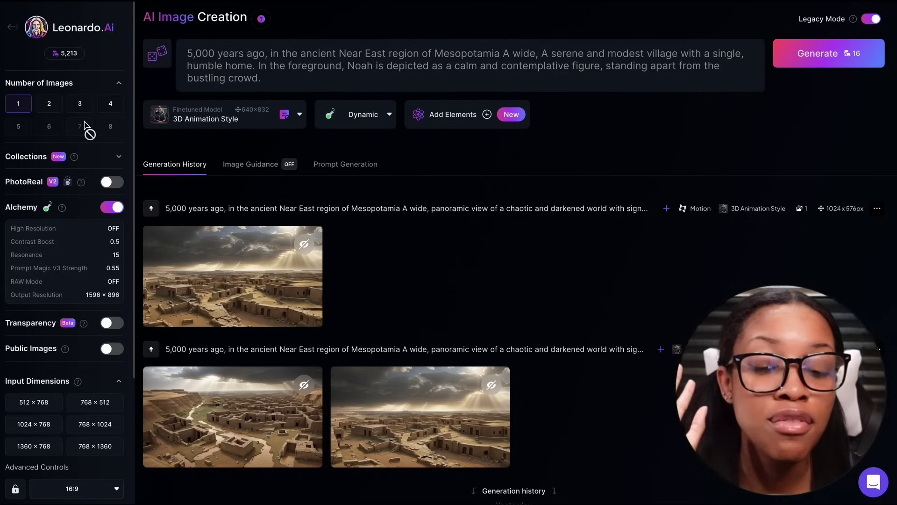
pyautogui.click(376, 66)
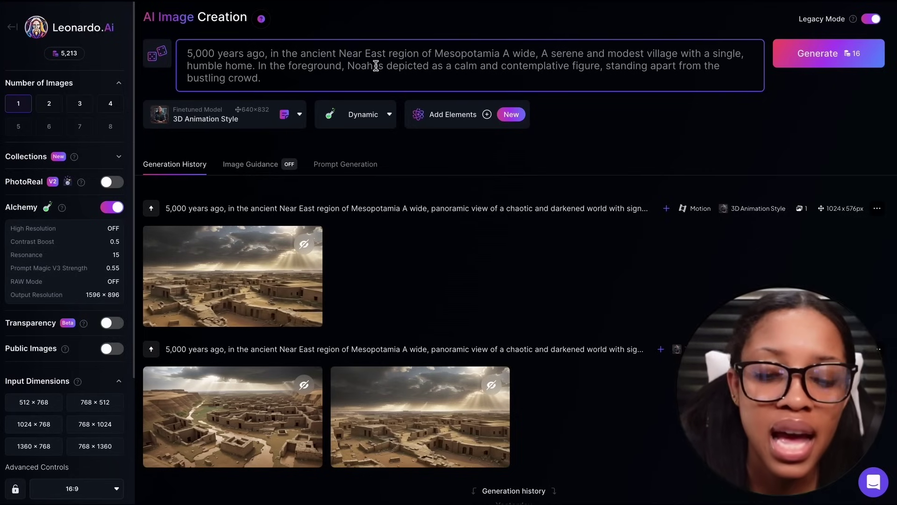
pyautogui.write('from the bible')
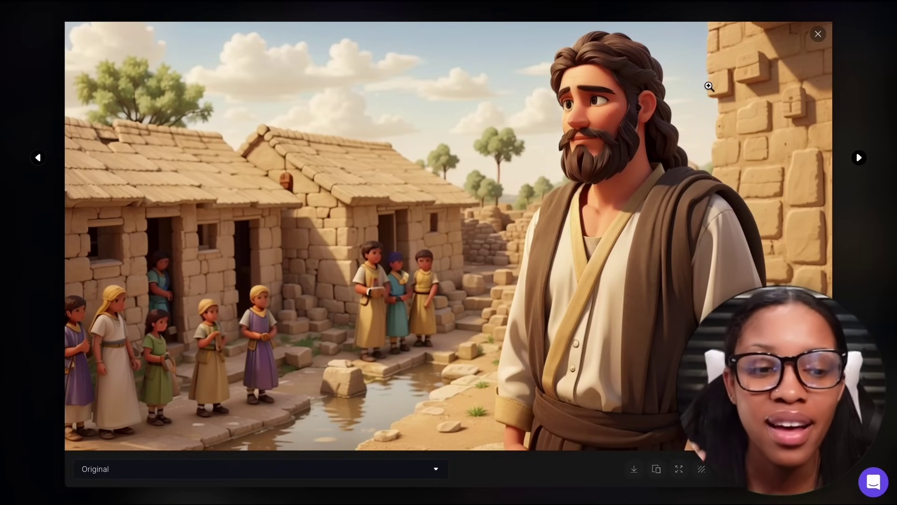
# Generate a Motion video from the image of Noah in the village with Motion Strength 4 and play the result
pyautogui.click(818, 35)
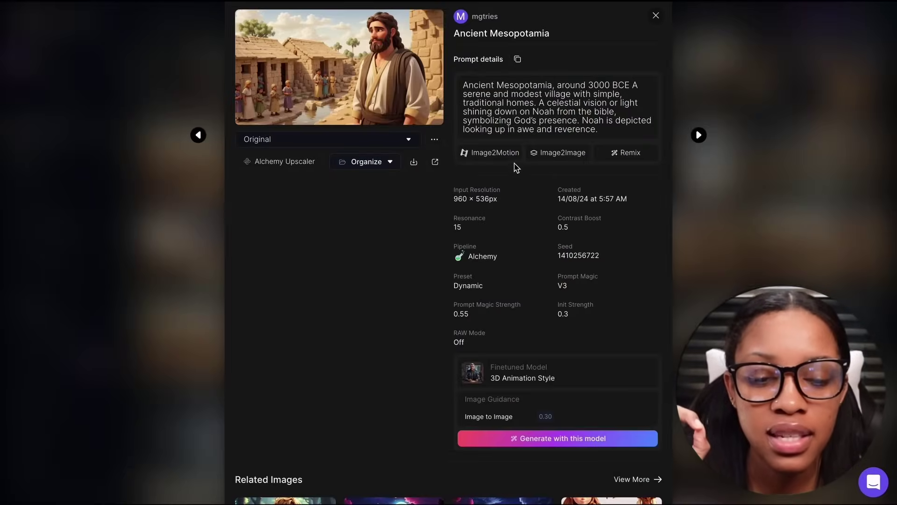
pyautogui.click(512, 164)
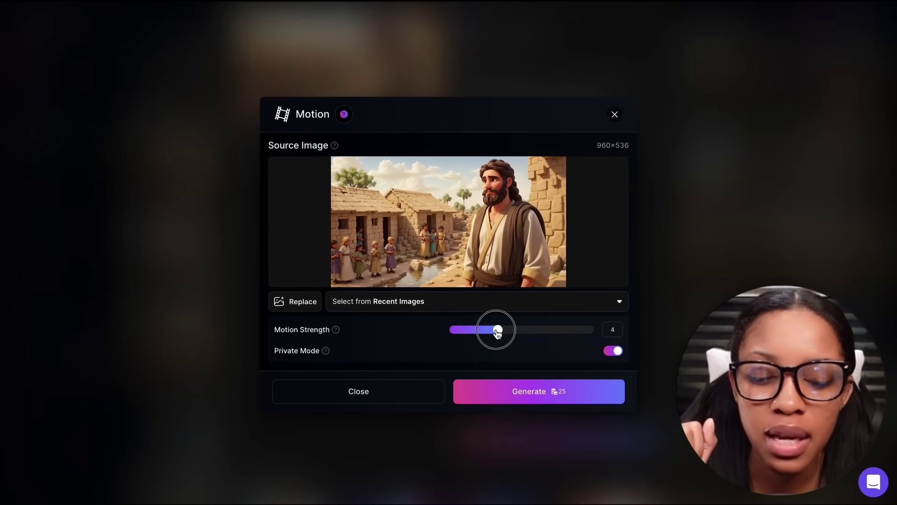
pyautogui.click(510, 397)
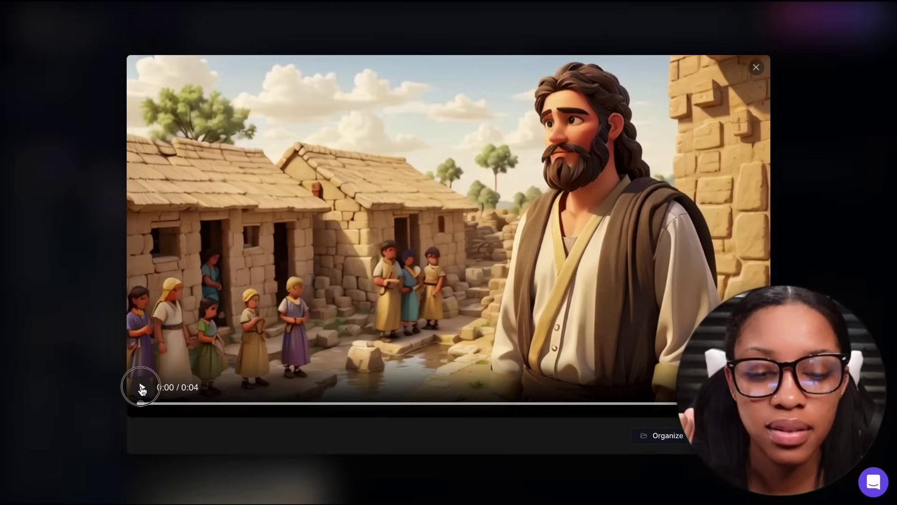
pyautogui.click(142, 388)
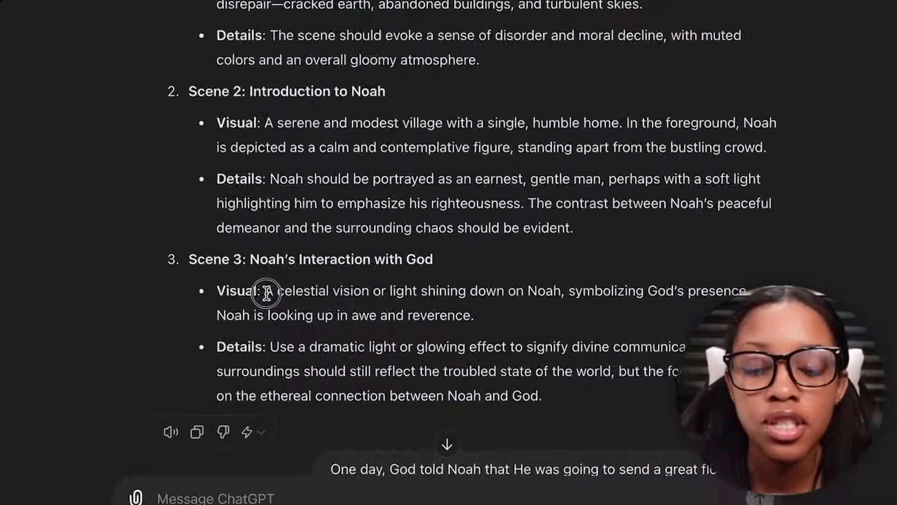
# Replace the prompt text after "around 3000 BCE" with ChatGPT's Scene 3 visual description of the celestial light shining on Noah
pyautogui.moveTo(210, 256); pyautogui.dragTo(447, 307)
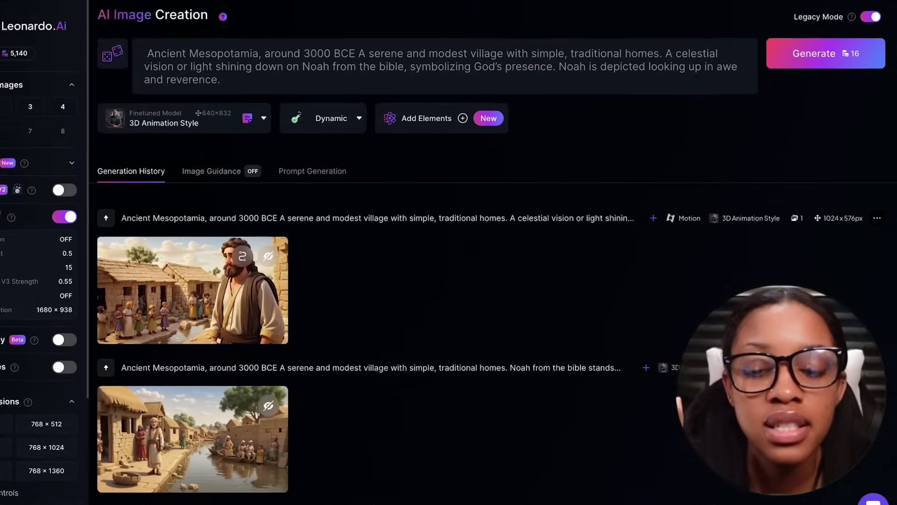
pyautogui.write('A celestial vision or light shining down on Noah, symbolizing God’s presence. Noah is looking up in awe and reverence.')
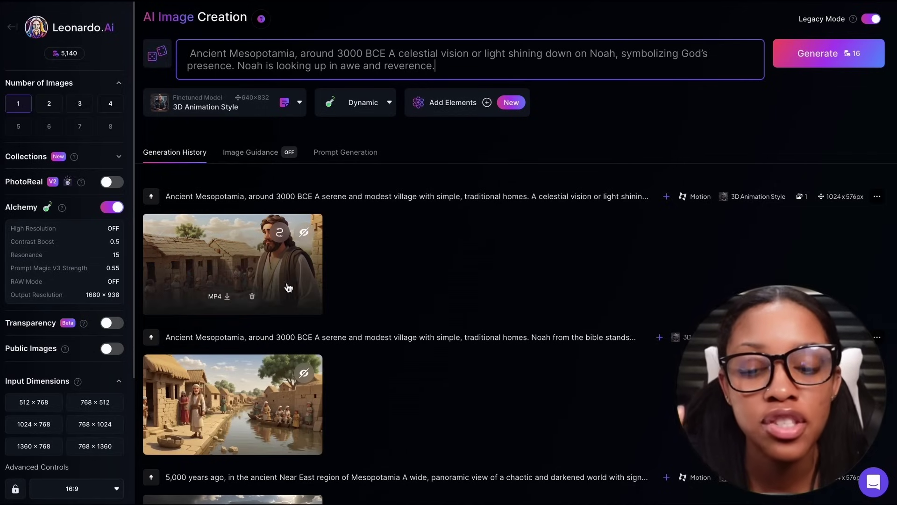
# Review the generated Noah and ark clips in the generation history, including the MP4 download option on the ark-building clip
pyautogui.moveTo(206, 435)
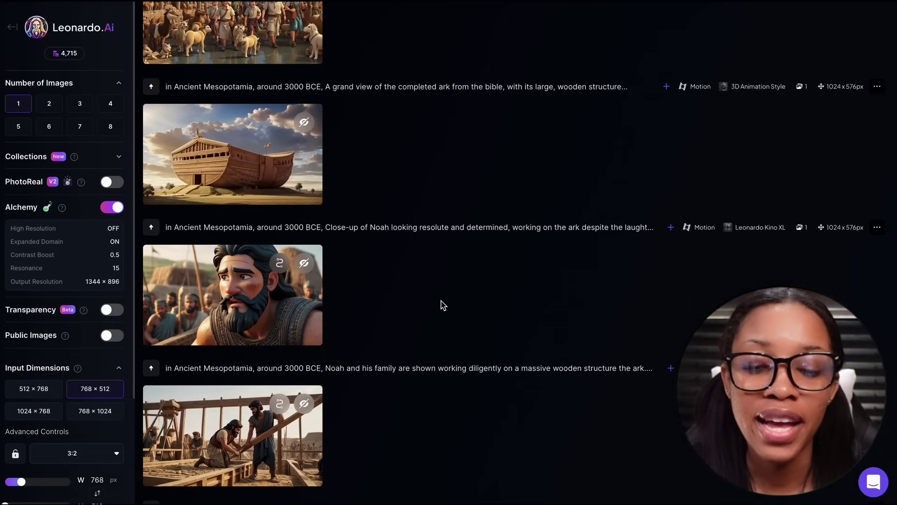
pyautogui.scroll(4, 443, 304)
pyautogui.moveTo(248, 55)
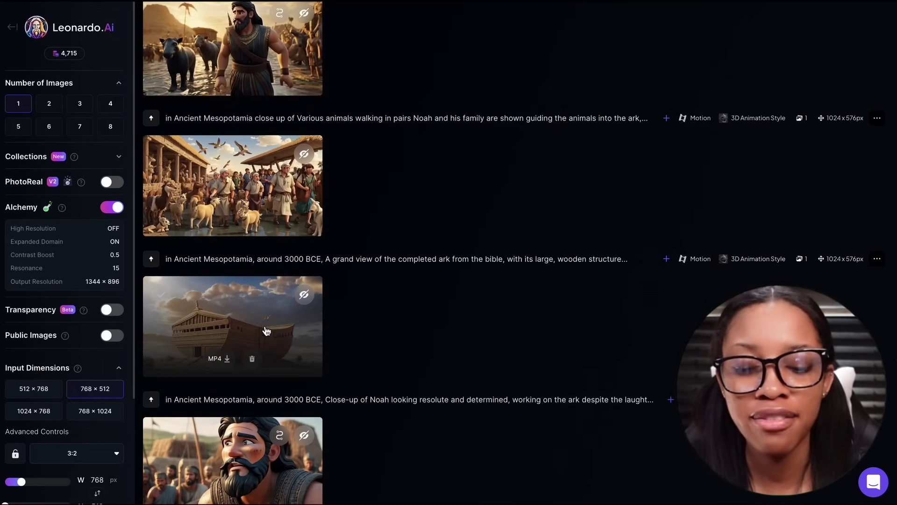
pyautogui.scroll(-3, 250, 299)
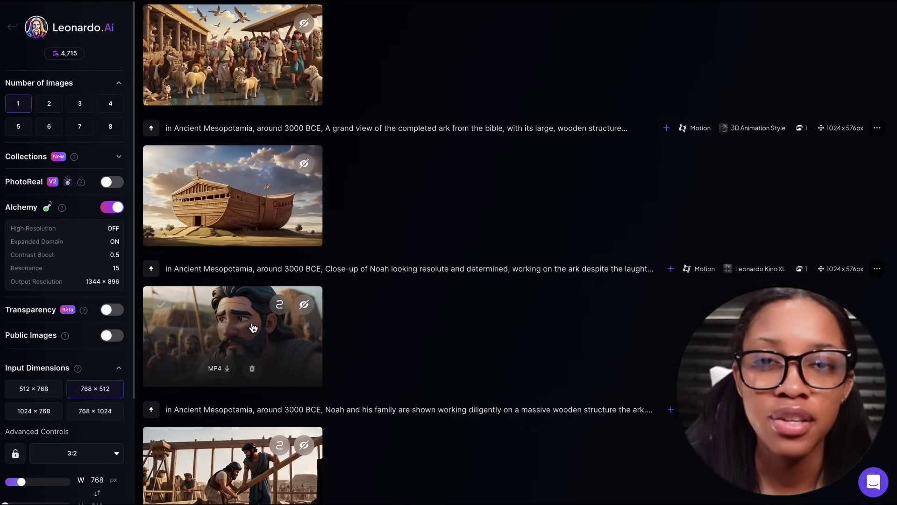
pyautogui.scroll(-4, 372, 338)
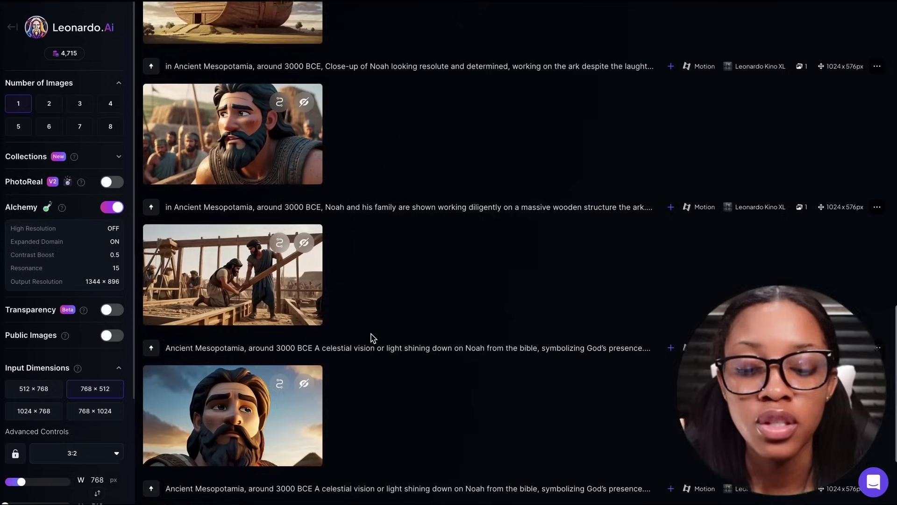
pyautogui.scroll(1, 373, 338)
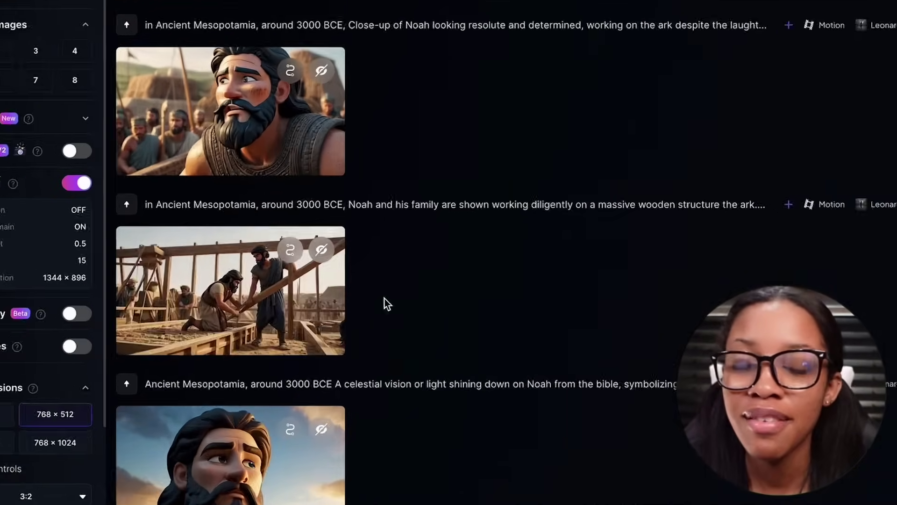
pyautogui.moveTo(225, 328)
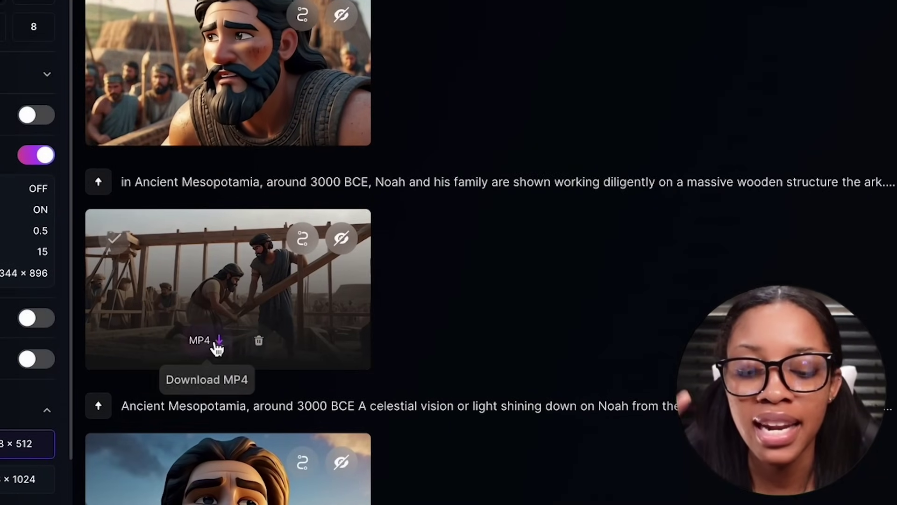
pyautogui.scroll(2, 215, 347)
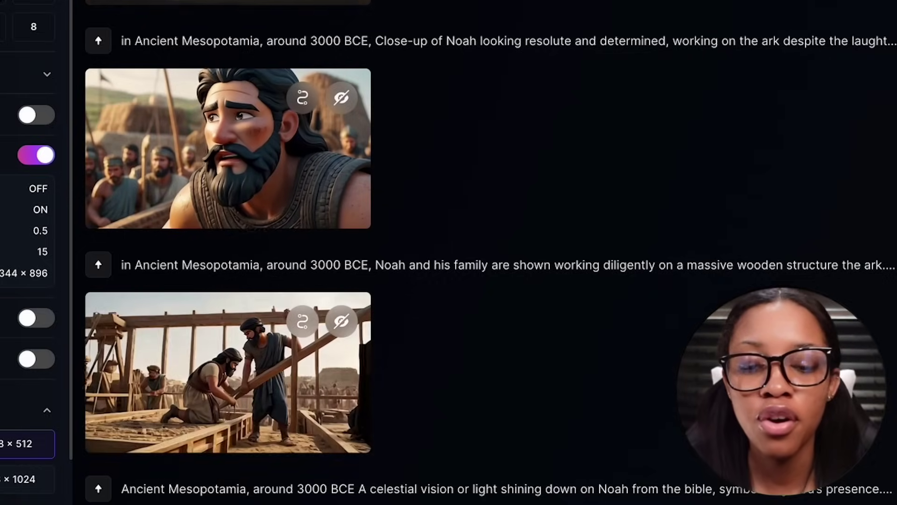
pyautogui.scroll(-15, 214, 6)
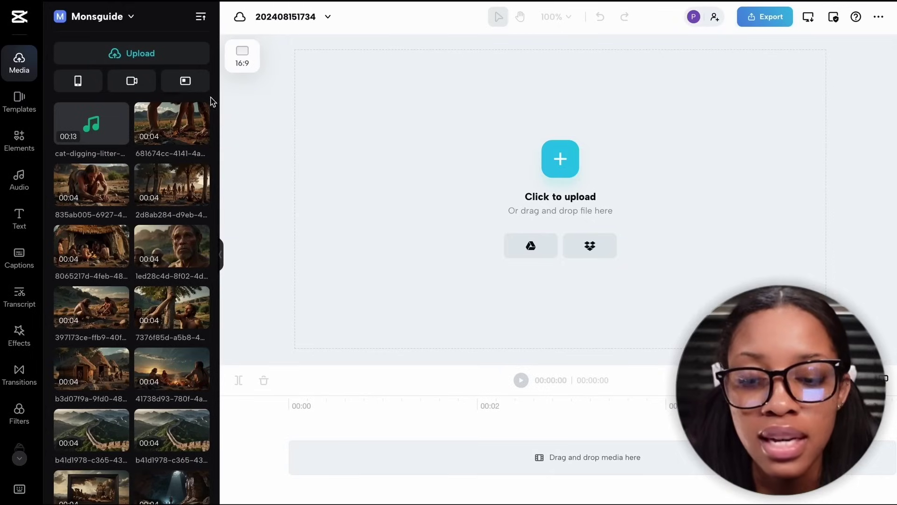
# Switch to CapCut, set the canvas aspect ratio to 16:9, and place the ElevenLabs voiceover at the start of the timeline
pyautogui.click(242, 55)
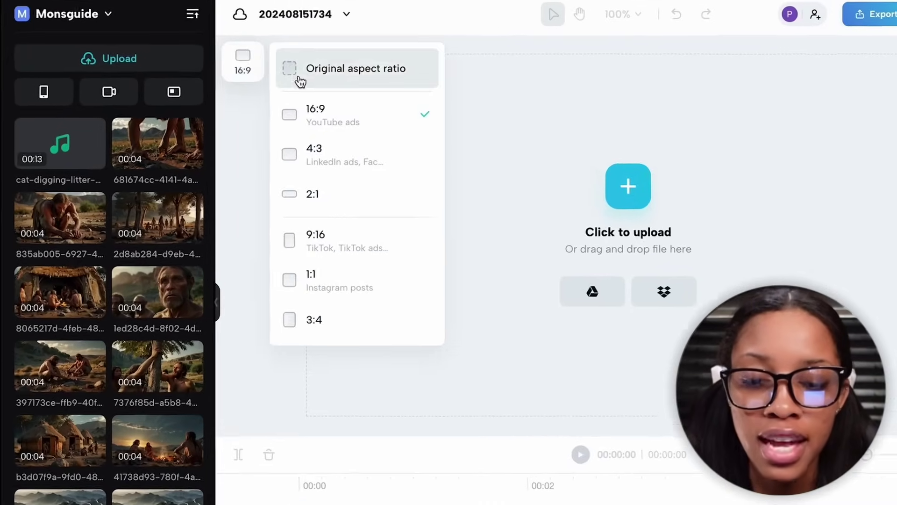
pyautogui.click(341, 133)
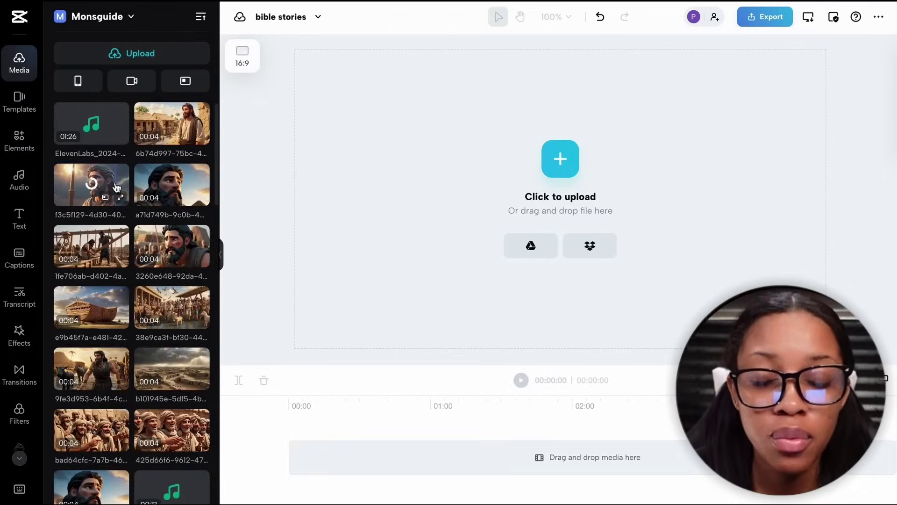
pyautogui.moveTo(76, 124); pyautogui.dragTo(295, 486)
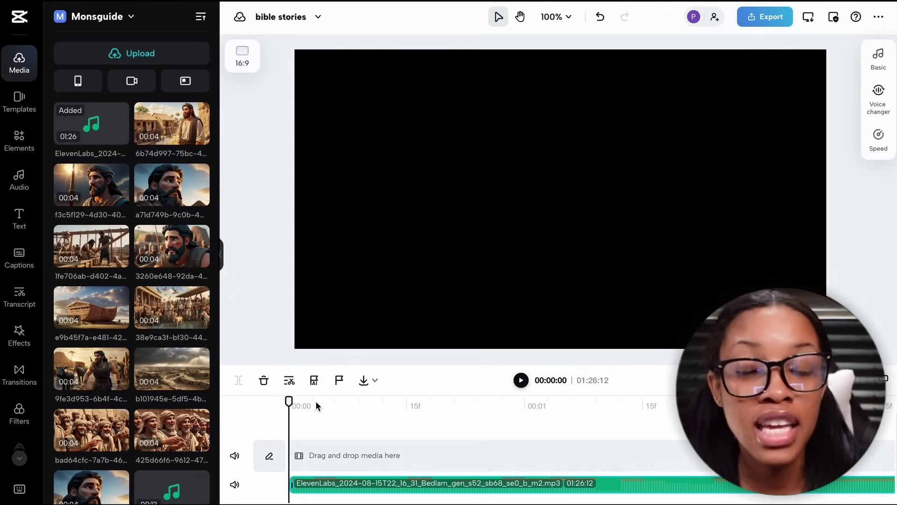
pyautogui.moveTo(316, 405); pyautogui.dragTo(545, 421)
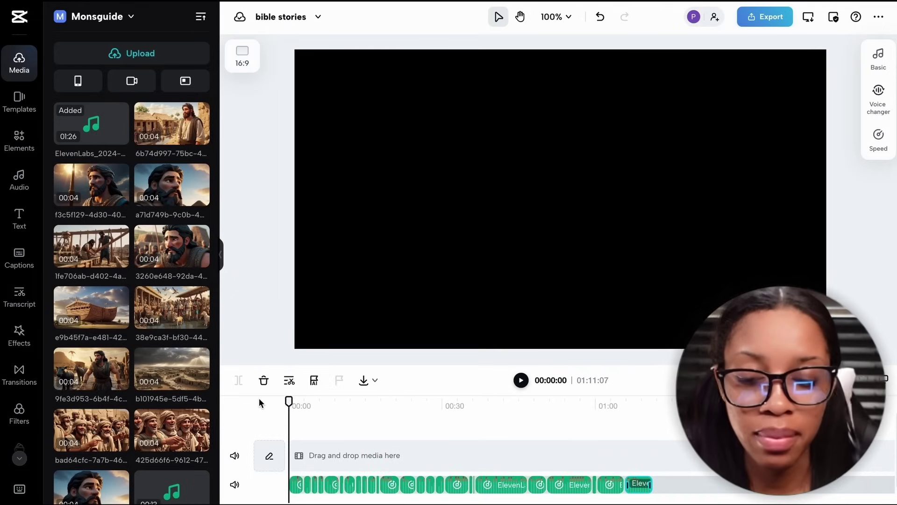
# Add the ruined city clip at the timeline start above the voiceover and trim its end to about 00:02:18
pyautogui.scroll(-3, 148, 286)
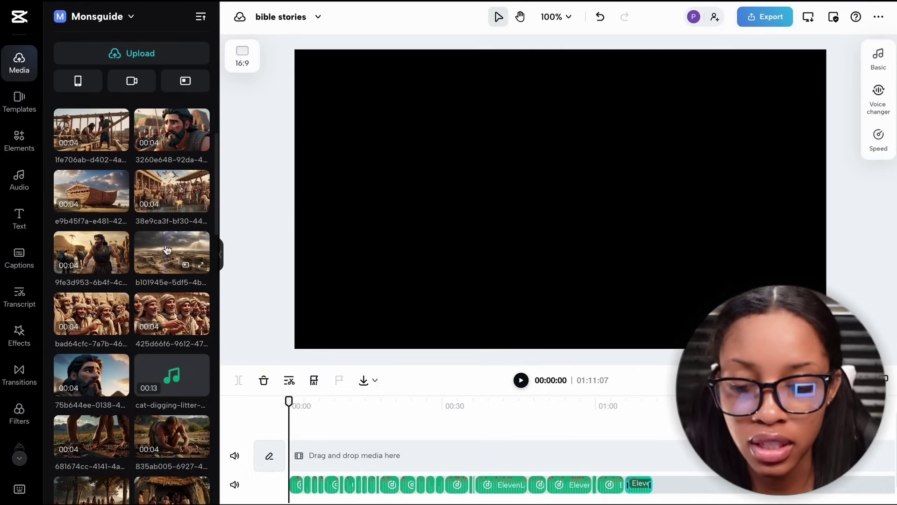
pyautogui.moveTo(151, 252); pyautogui.dragTo(296, 456)
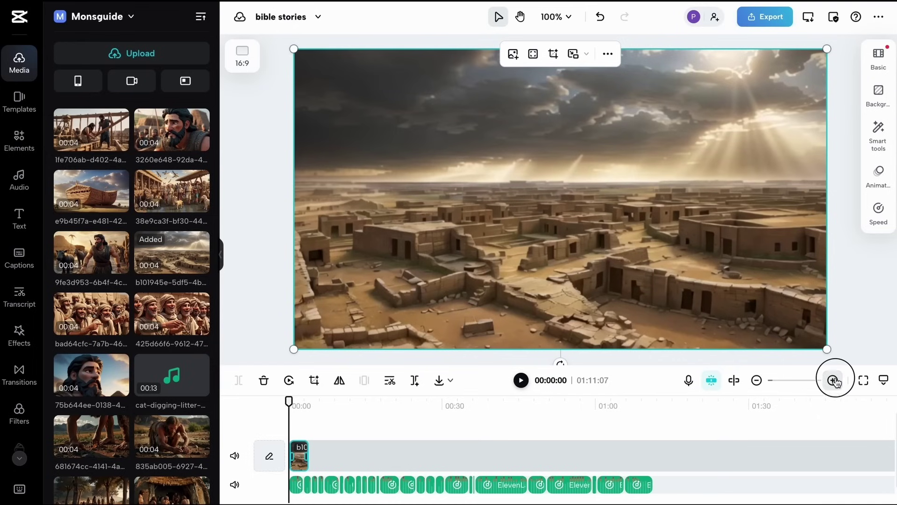
pyautogui.click(833, 379)
pyautogui.click(834, 380)
pyautogui.click(834, 380)
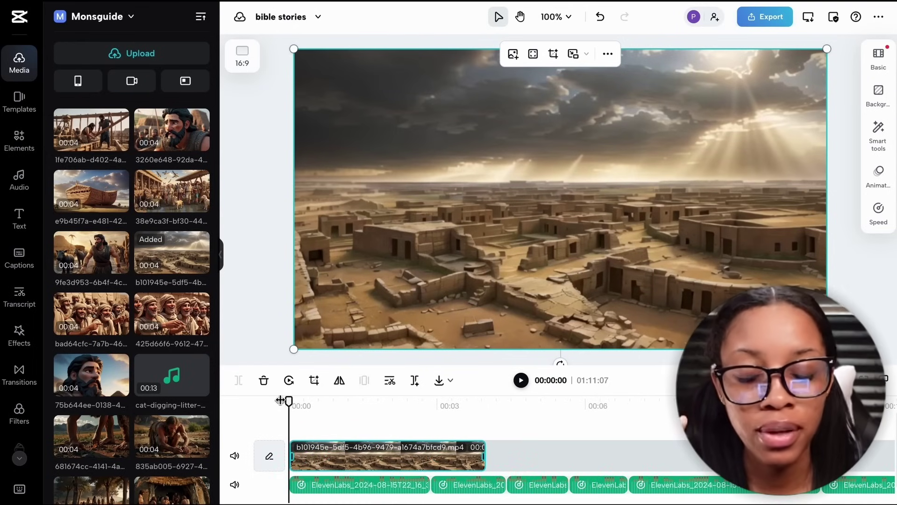
pyautogui.press('space')
pyautogui.moveTo(484, 456); pyautogui.dragTo(419, 457)
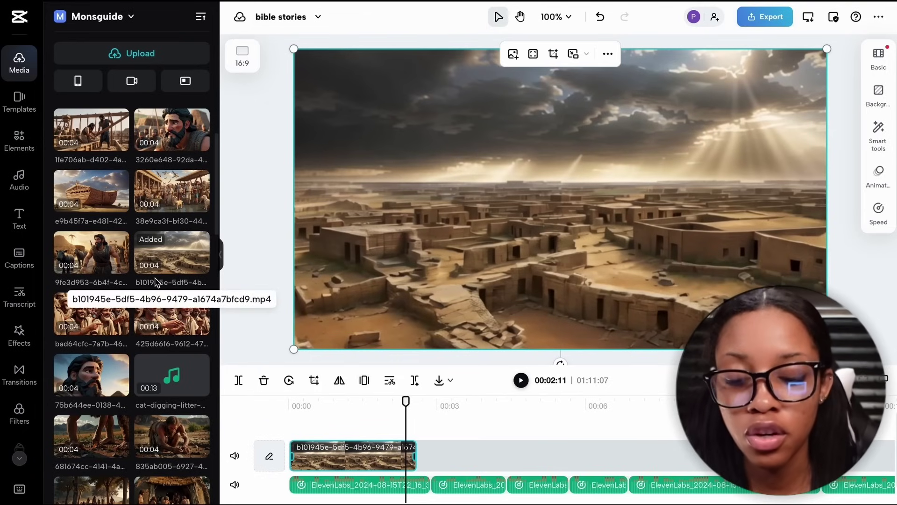
# Add the Noah close-up clip after the ruined city clip and trim it to the end of the second voiceover segment
pyautogui.scroll(3, 157, 280)
pyautogui.moveTo(169, 186); pyautogui.dragTo(426, 455)
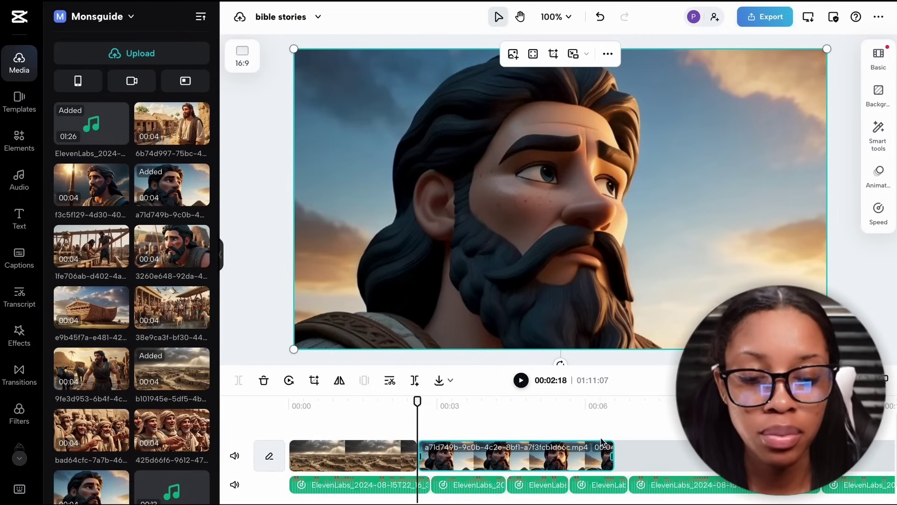
pyautogui.moveTo(612, 456); pyautogui.dragTo(509, 469)
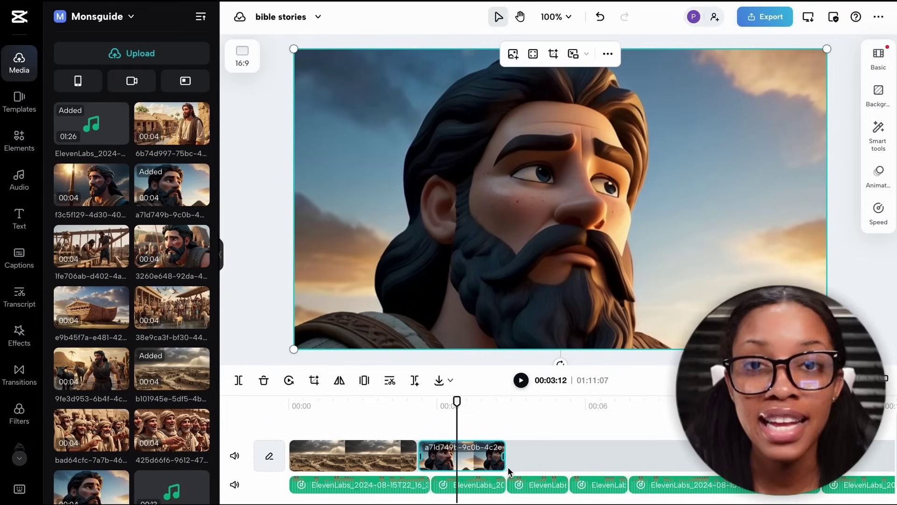
# Scrub through the assembled timeline to the Noah clip at about 00:08:28
pyautogui.scroll(-2, 508, 466)
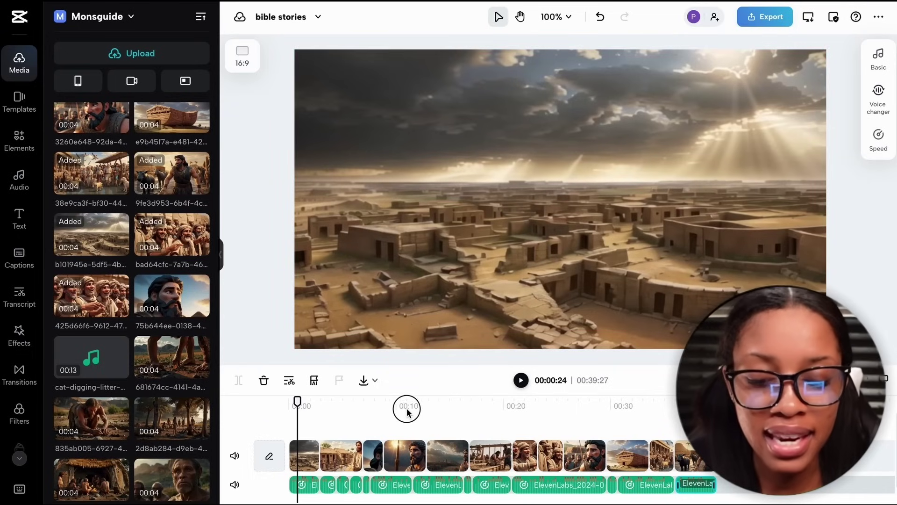
pyautogui.moveTo(407, 412); pyautogui.dragTo(389, 411)
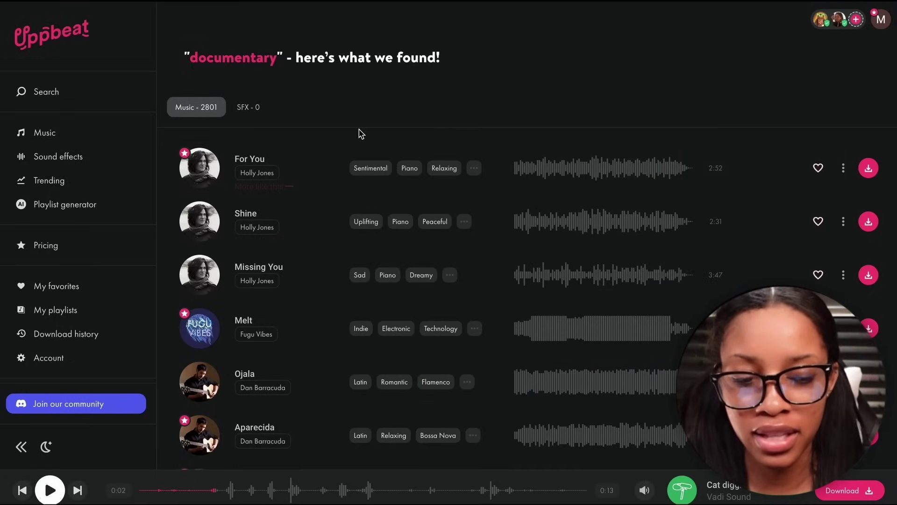
# Switch to Uppbeat, browse the music tracks, and download "Winter Evensong"
pyautogui.scroll(-3, 242, 133)
pyautogui.scroll(3, 234, 127)
pyautogui.scroll(-6, 200, 172)
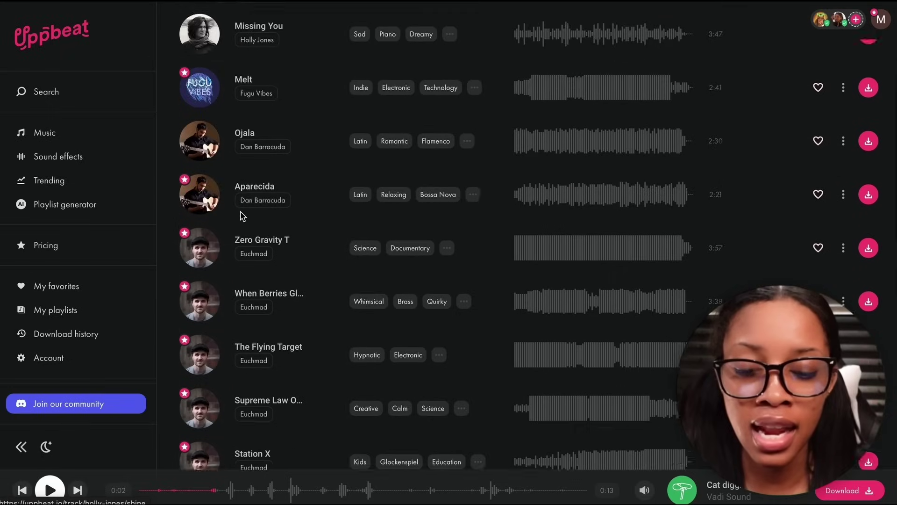
pyautogui.scroll(-5, 200, 273)
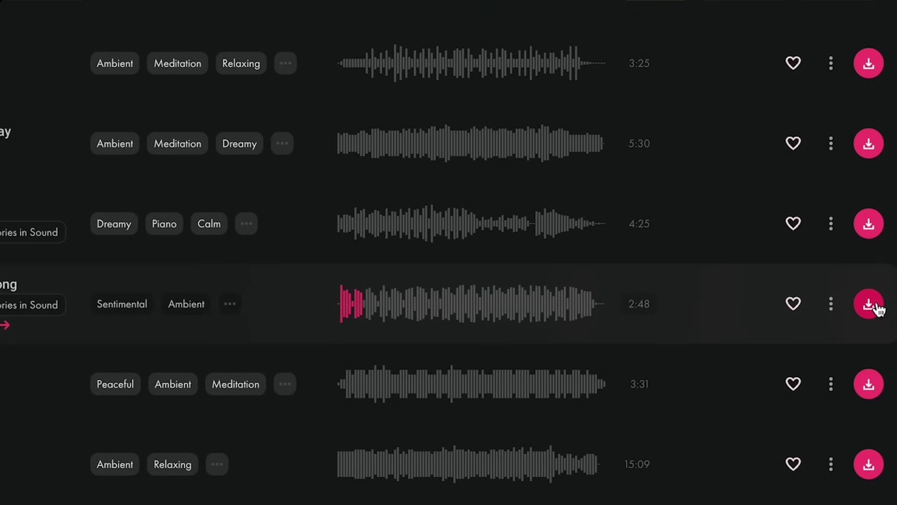
pyautogui.click(869, 306)
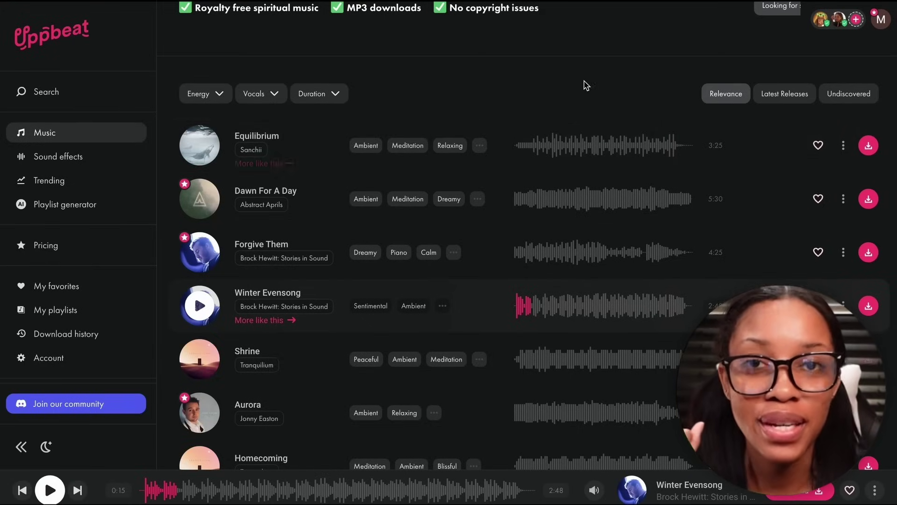
# Return to CapCut, place the winter-evensong track at the start of the timeline below the voiceover, and open its basic audio settings
pyautogui.hotkey('ctrl', 'Tab')
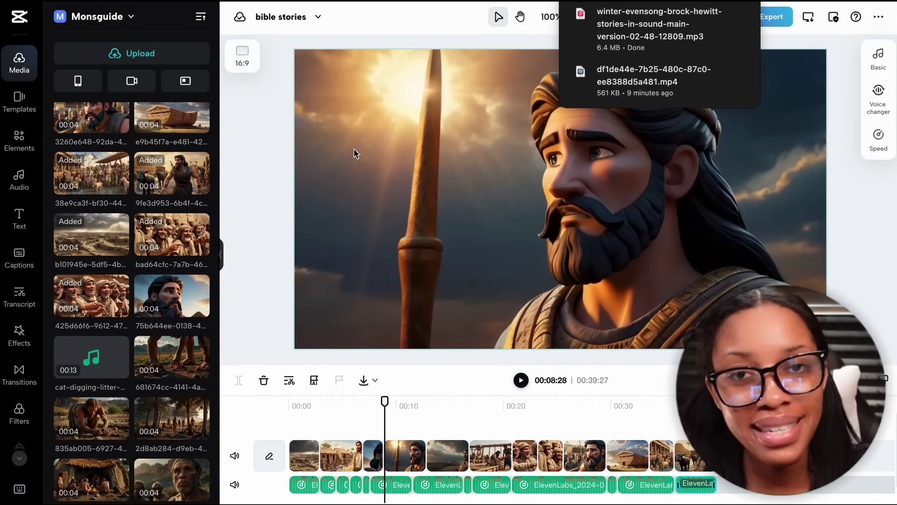
pyautogui.scroll(4, 173, 202)
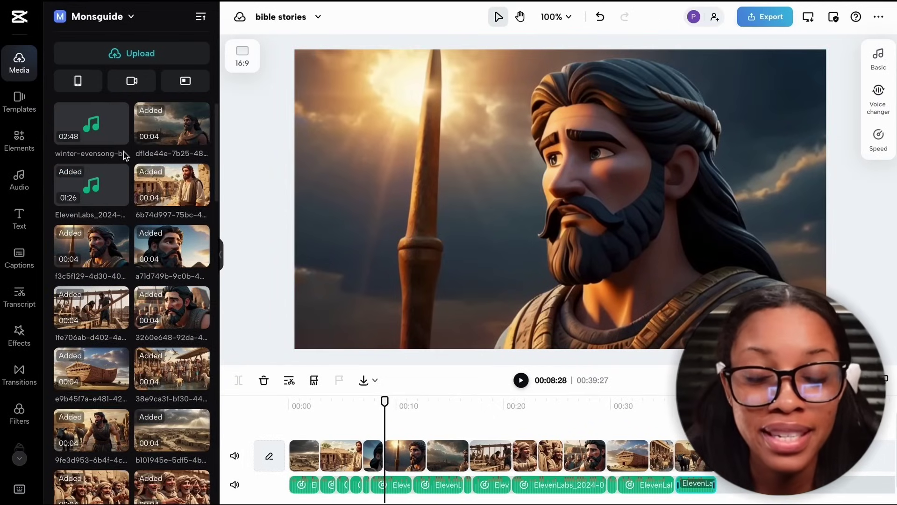
pyautogui.moveTo(385, 401); pyautogui.dragTo(288, 402)
pyautogui.click(84, 126)
pyautogui.moveTo(84, 126); pyautogui.dragTo(289, 494)
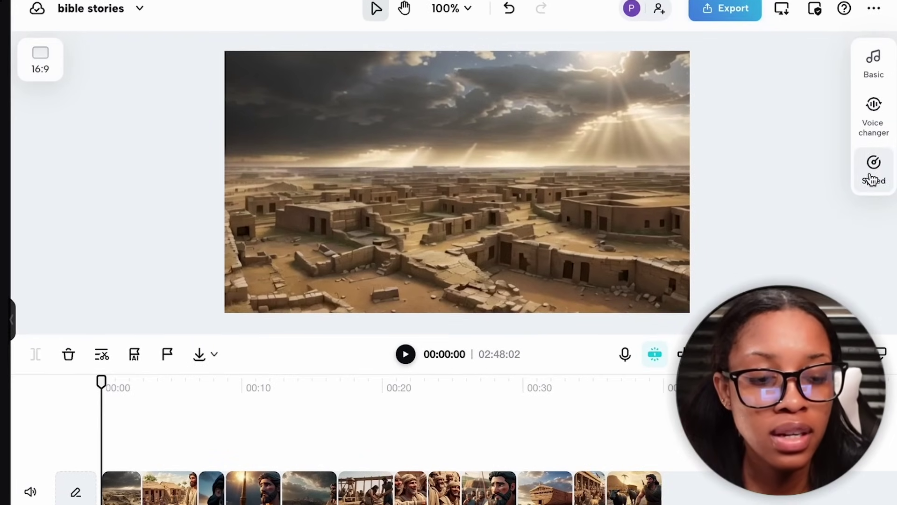
pyautogui.click(873, 63)
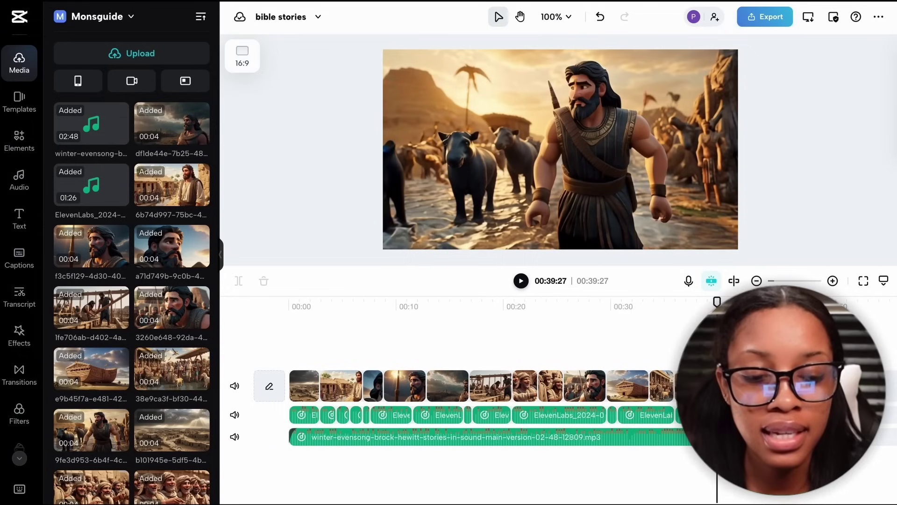
# Add the Mix overlay transition between the ruined city clip and the clip of Noah in the village
pyautogui.click(300, 307)
pyautogui.click(294, 306)
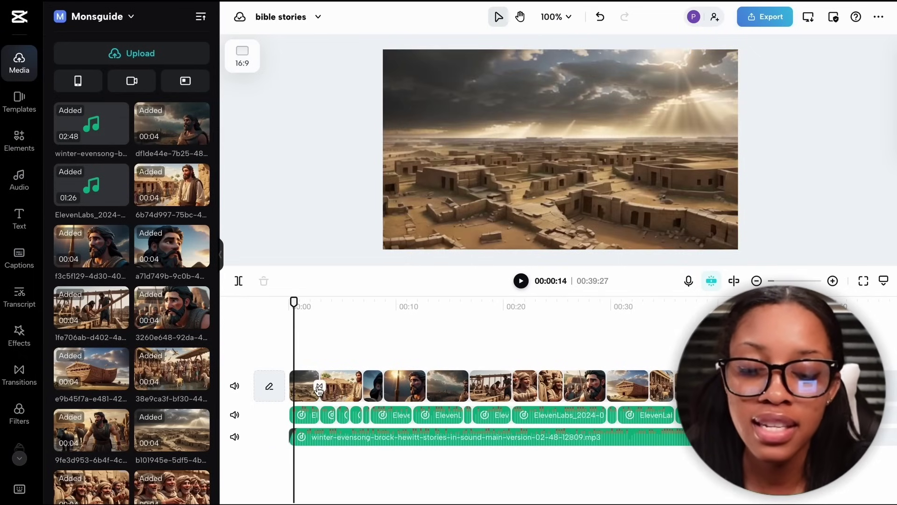
pyautogui.moveTo(306, 307); pyautogui.dragTo(314, 304)
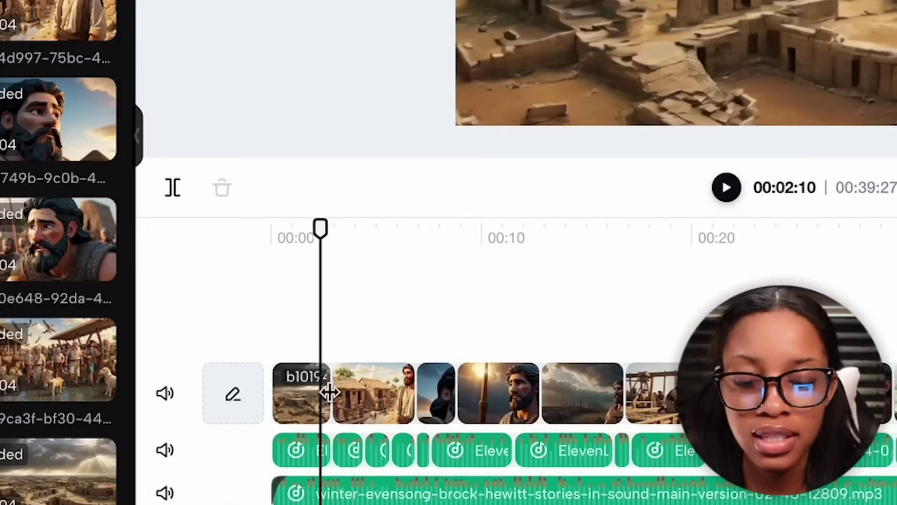
pyautogui.click(320, 386)
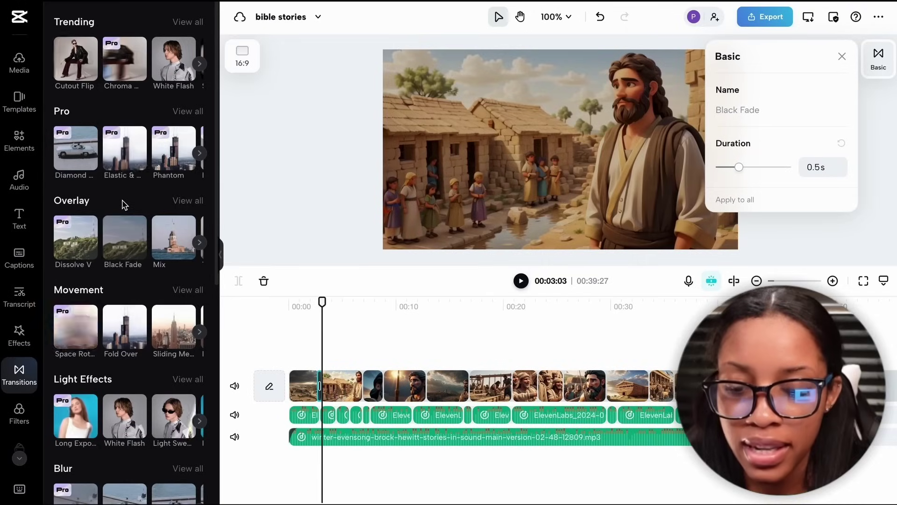
pyautogui.click(187, 200)
pyautogui.click(182, 70)
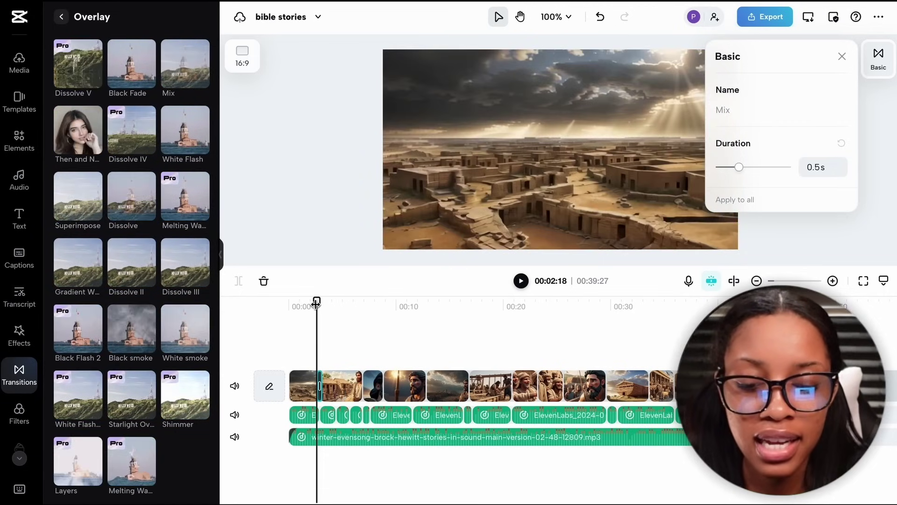